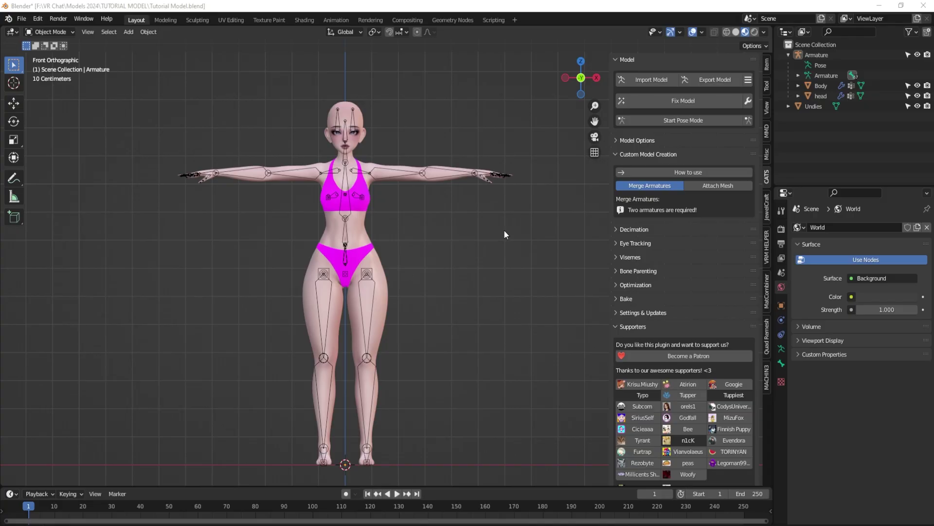
Step: Orbit and zoom the viewport to inspect the avatar from several angles
{"action": "middle_click_drag", "start_coordinate": [504, 235], "coordinate": [419, 253]}
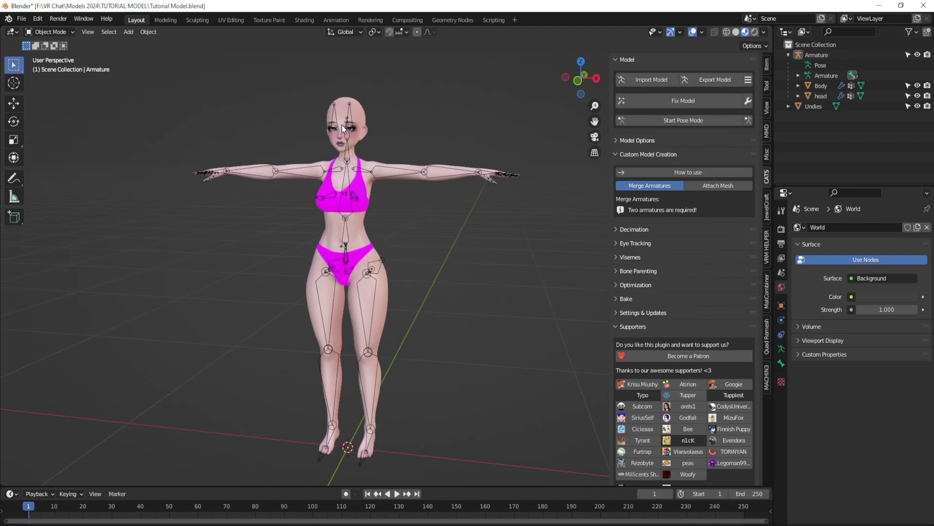
{"action": "scroll", "coordinate": [389, 219], "scroll_direction": "up", "scroll_amount": 2}
{"action": "middle_click_drag", "start_coordinate": [388, 215], "coordinate": [419, 225]}
{"action": "scroll", "coordinate": [420, 224], "scroll_direction": "down", "scroll_amount": 3}
{"action": "middle_click_drag", "start_coordinate": [354, 209], "coordinate": [363, 223]}
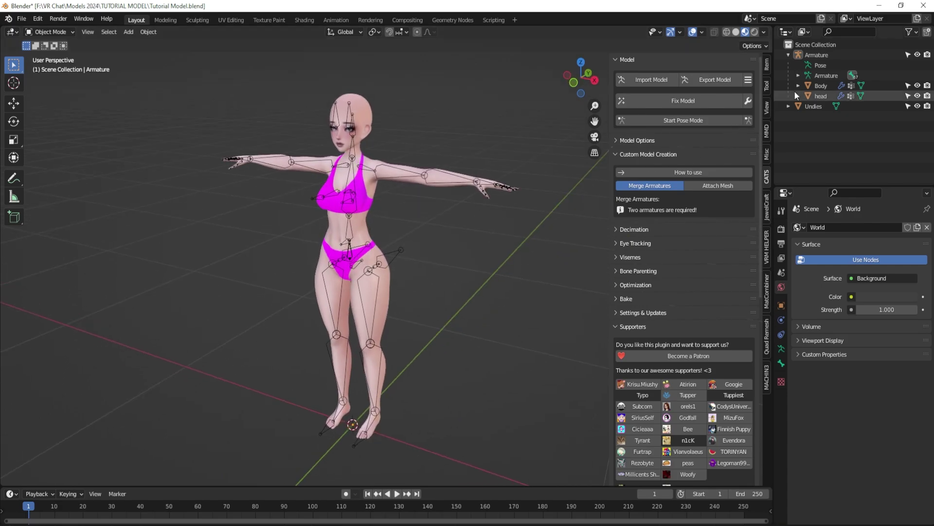
Step: Select the Body, head and Undies meshes to inspect their materials
{"action": "left_click", "coordinate": [821, 87]}
{"action": "left_click", "coordinate": [819, 96]}
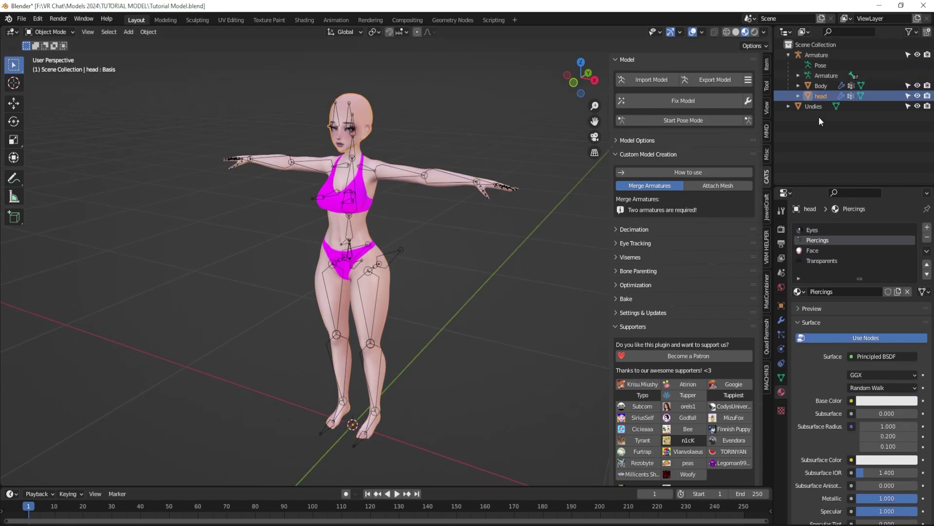
{"action": "left_click", "coordinate": [823, 86]}
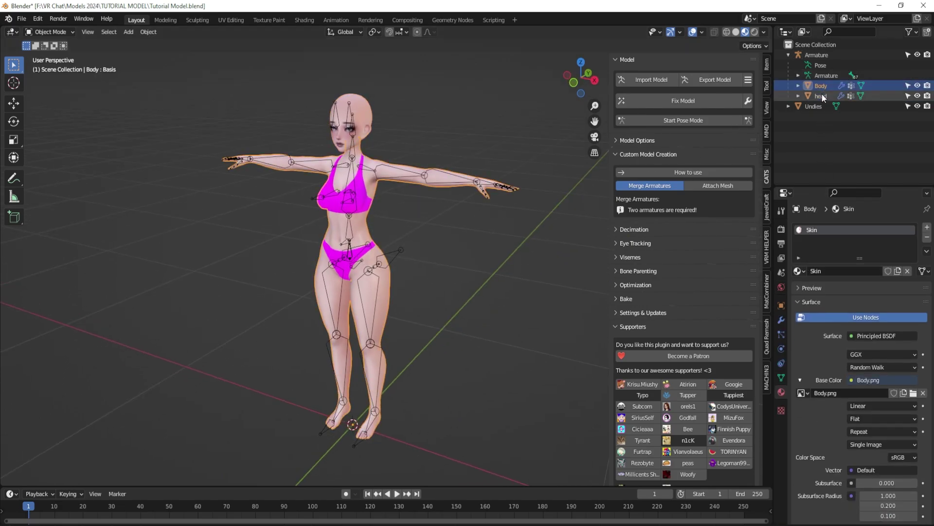
{"action": "left_click", "coordinate": [822, 95]}
{"action": "scroll", "coordinate": [452, 216], "scroll_direction": "up", "scroll_amount": 2}
{"action": "middle_click_drag", "start_coordinate": [452, 216], "coordinate": [425, 263]}
{"action": "left_click", "coordinate": [425, 263]}
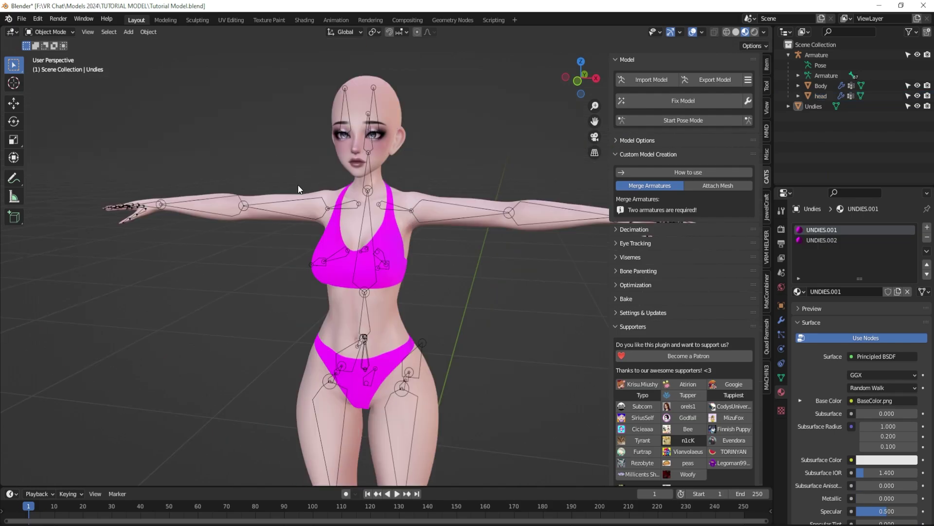
Step: Browse the 41 image thumbnails in the Textures folder, then return to Blender
{"action": "key", "text": "alt+Tab"}
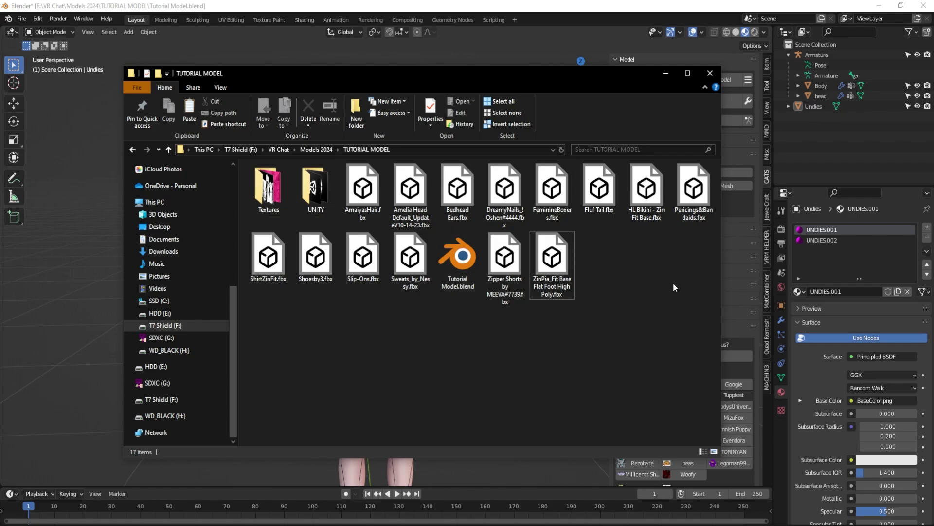
{"action": "double_click", "coordinate": [273, 195]}
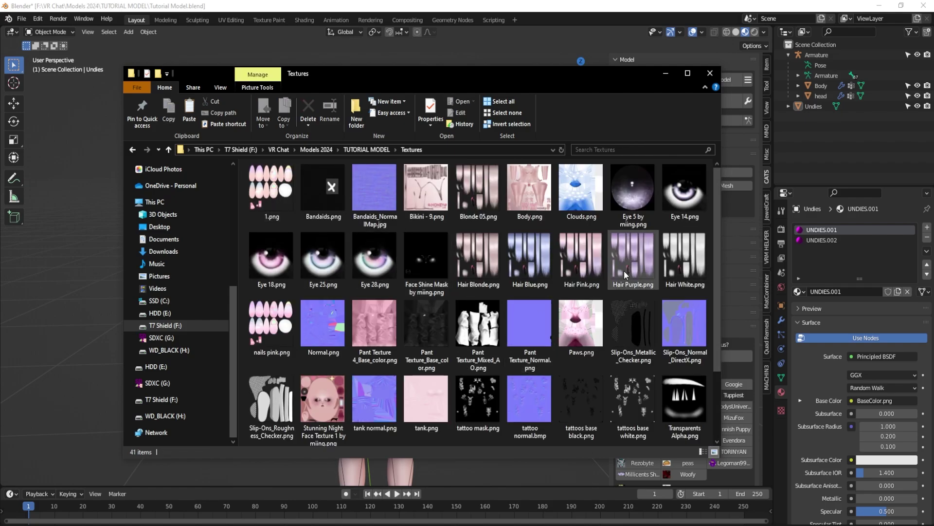
{"action": "scroll", "coordinate": [506, 343], "scroll_direction": "down", "scroll_amount": 3}
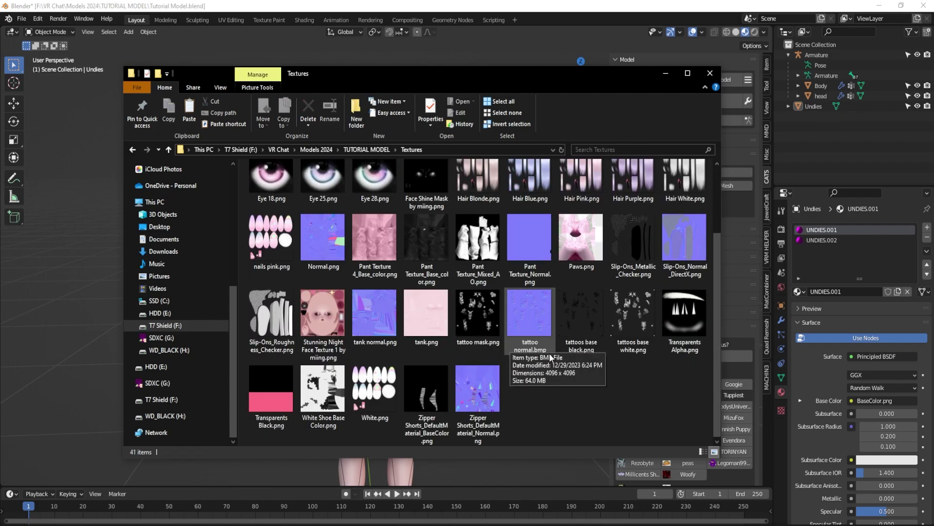
{"action": "scroll", "coordinate": [550, 353], "scroll_direction": "up", "scroll_amount": 3}
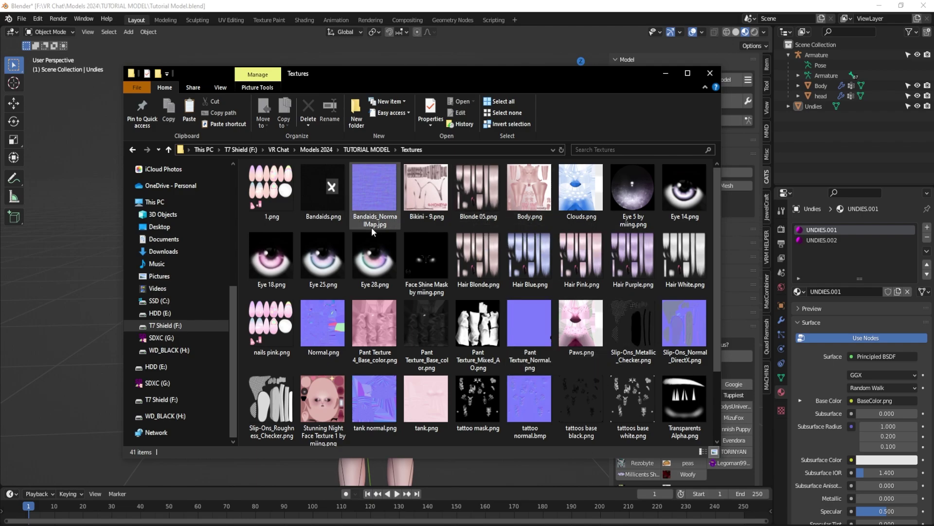
{"action": "scroll", "coordinate": [515, 347], "scroll_direction": "down", "scroll_amount": 2}
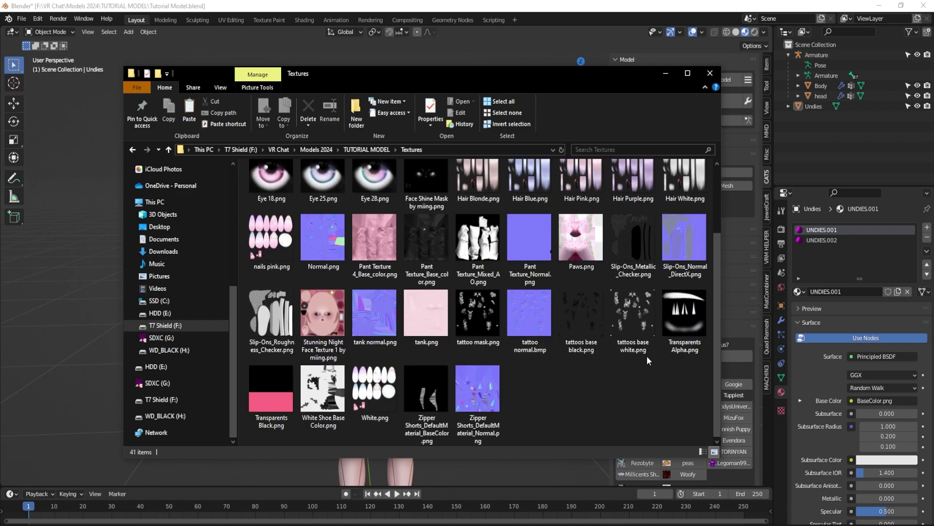
{"action": "scroll", "coordinate": [524, 317], "scroll_direction": "up", "scroll_amount": 5}
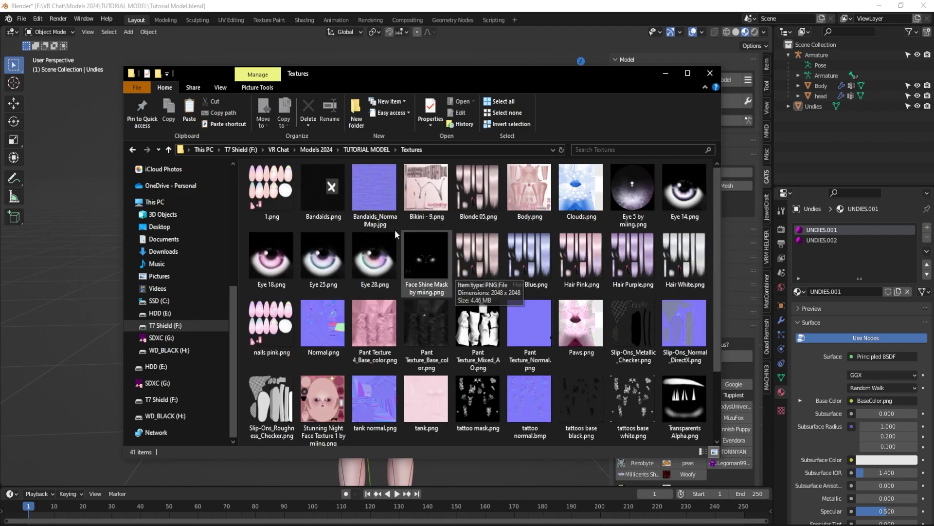
{"action": "key", "text": "alt+Tab"}
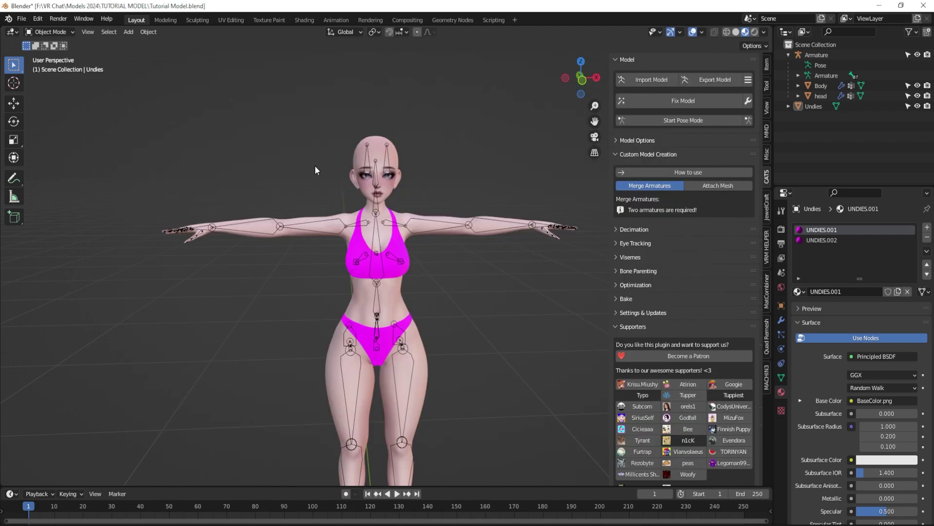
Step: Import HL Bikini - Zin Fit Base.fbx as an FBX file
{"action": "left_click", "coordinate": [24, 19]}
{"action": "mouse_move", "coordinate": [83, 157]}
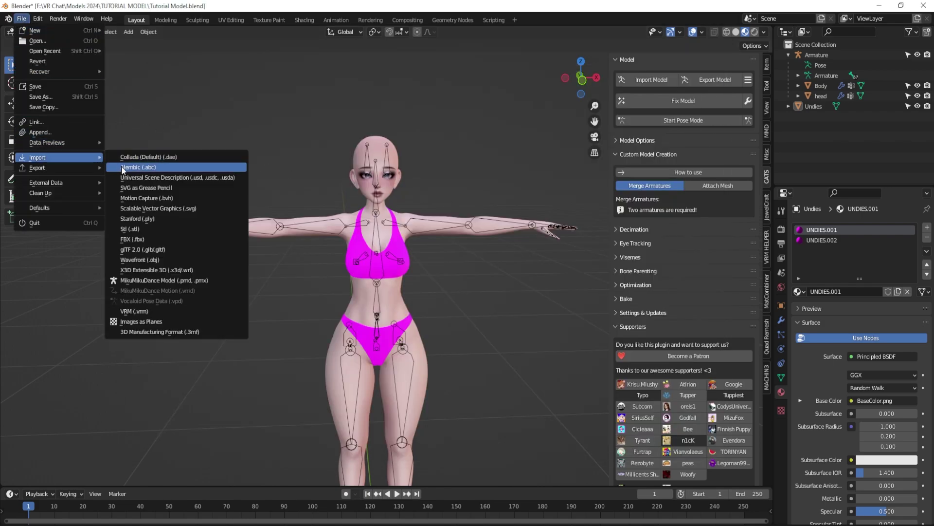
{"action": "left_click", "coordinate": [134, 239]}
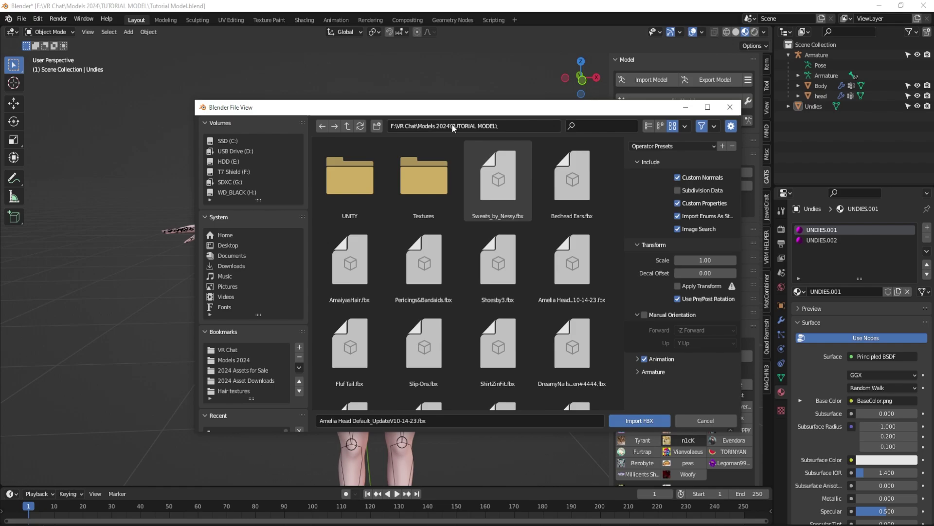
{"action": "scroll", "coordinate": [482, 239], "scroll_direction": "down", "scroll_amount": 2}
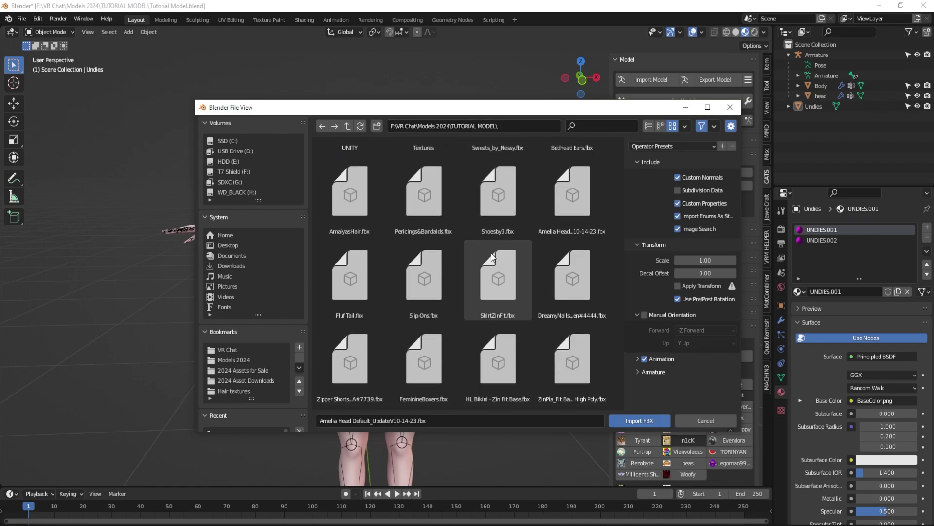
{"action": "scroll", "coordinate": [492, 253], "scroll_direction": "up", "scroll_amount": 2}
{"action": "scroll", "coordinate": [492, 253], "scroll_direction": "down", "scroll_amount": 2}
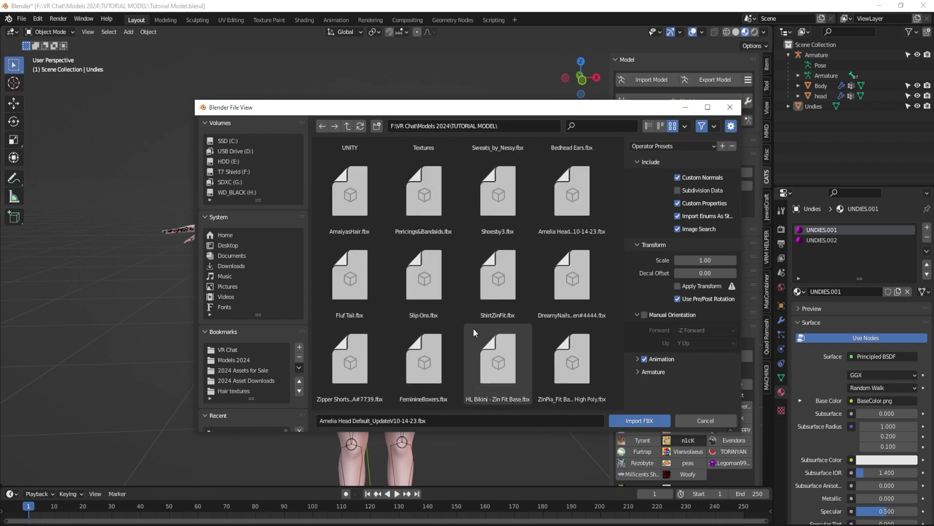
{"action": "left_click", "coordinate": [498, 355]}
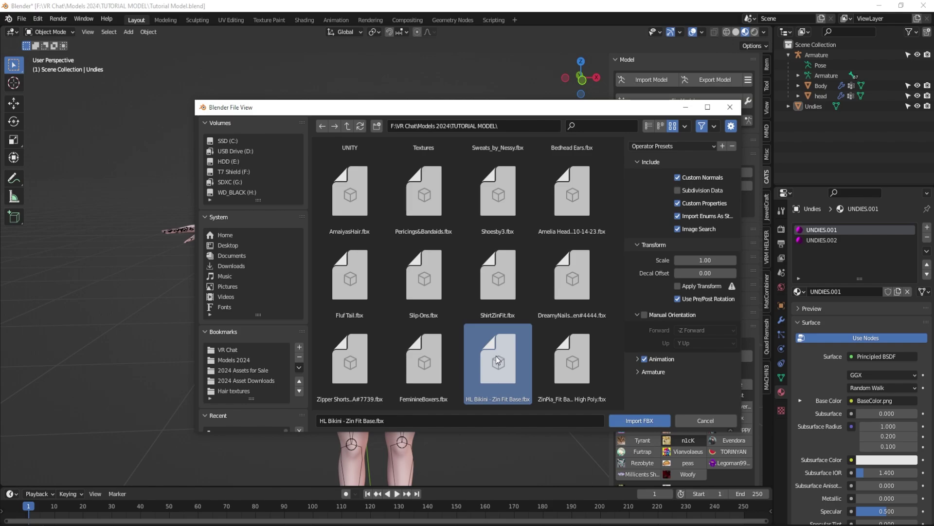
{"action": "left_click", "coordinate": [639, 420]}
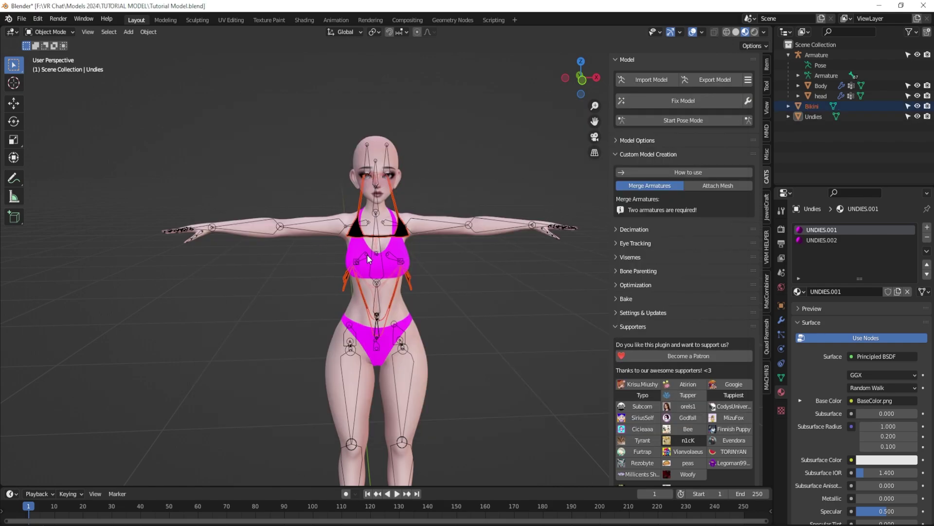
Step: Make the imported Bikini active and switch to a right-side orthographic view
{"action": "left_click", "coordinate": [582, 80]}
{"action": "left_click", "coordinate": [809, 106]}
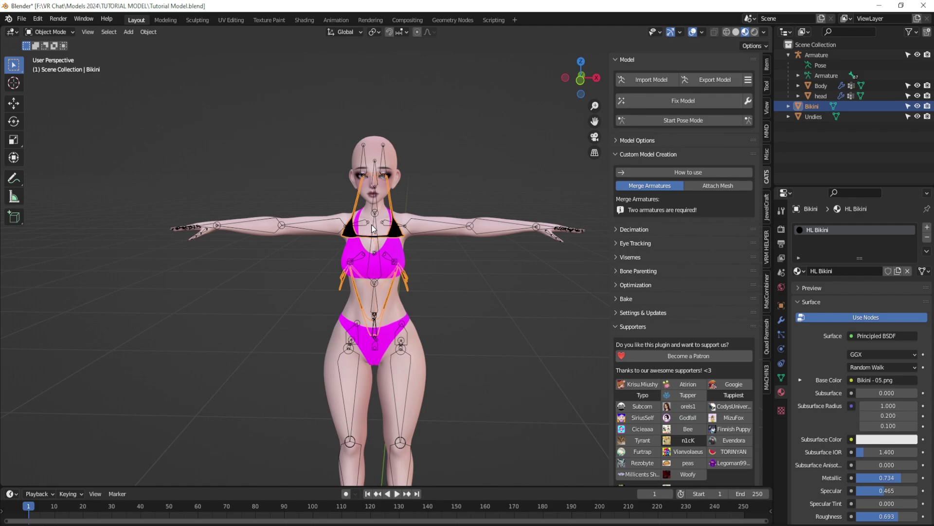
{"action": "left_click", "coordinate": [597, 78]}
{"action": "scroll", "coordinate": [475, 236], "scroll_direction": "up", "scroll_amount": 4}
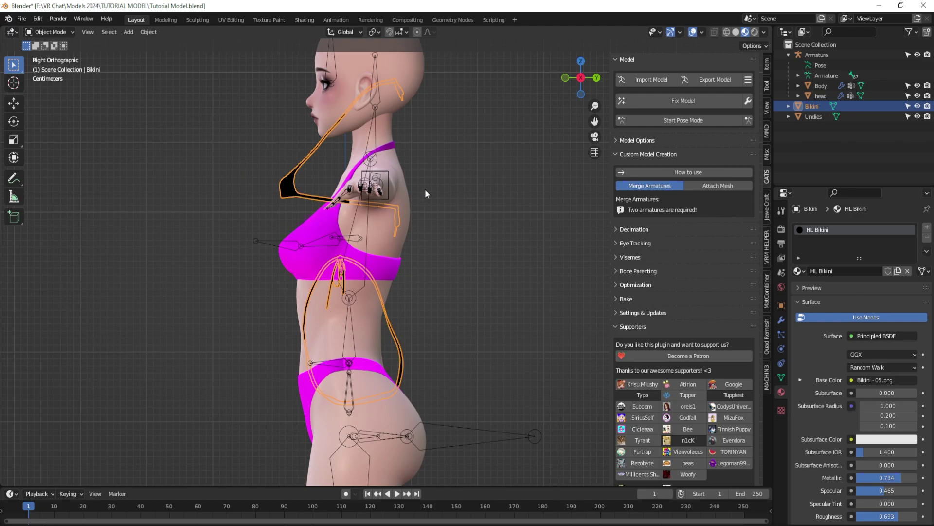
Step: Move the Bikini about 89.8 mm along Z onto the avatar's chest and hips
{"action": "key", "text": "g"}
{"action": "key", "text": "z"}
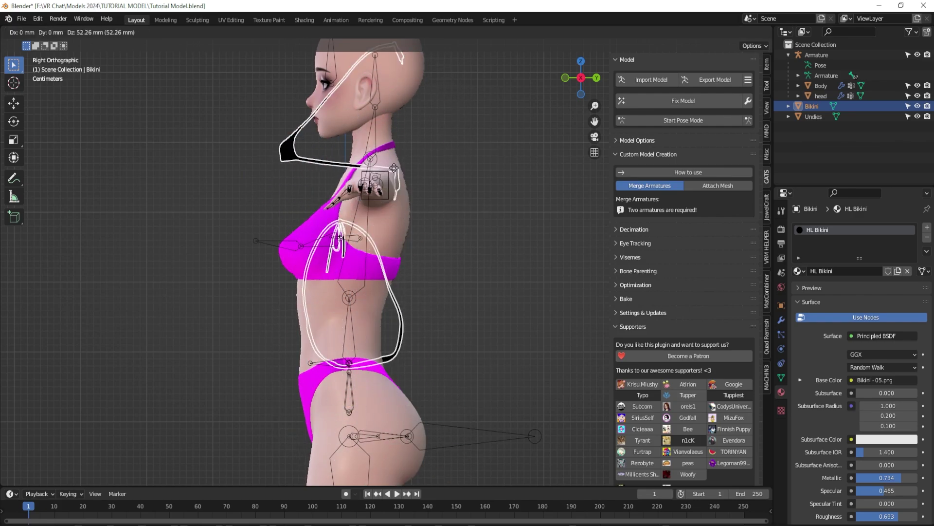
{"action": "key", "text": "z"}
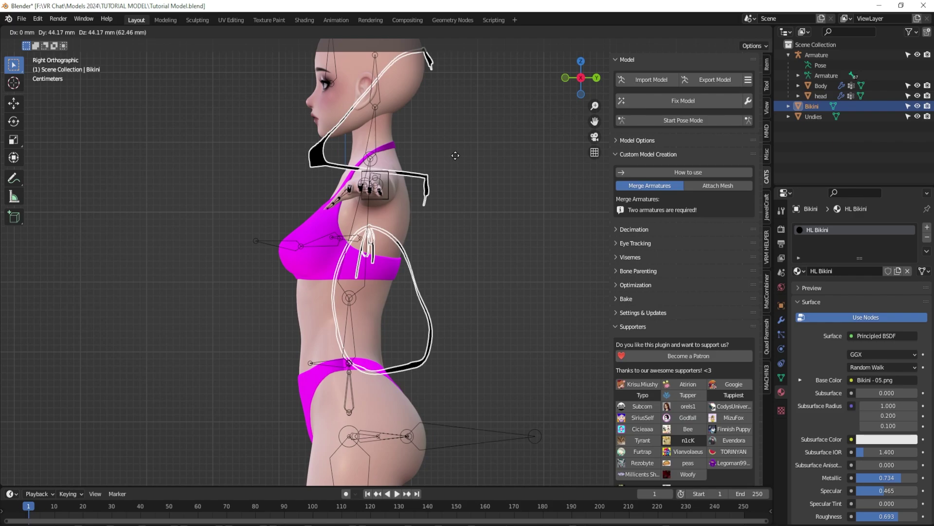
{"action": "key", "text": "z"}
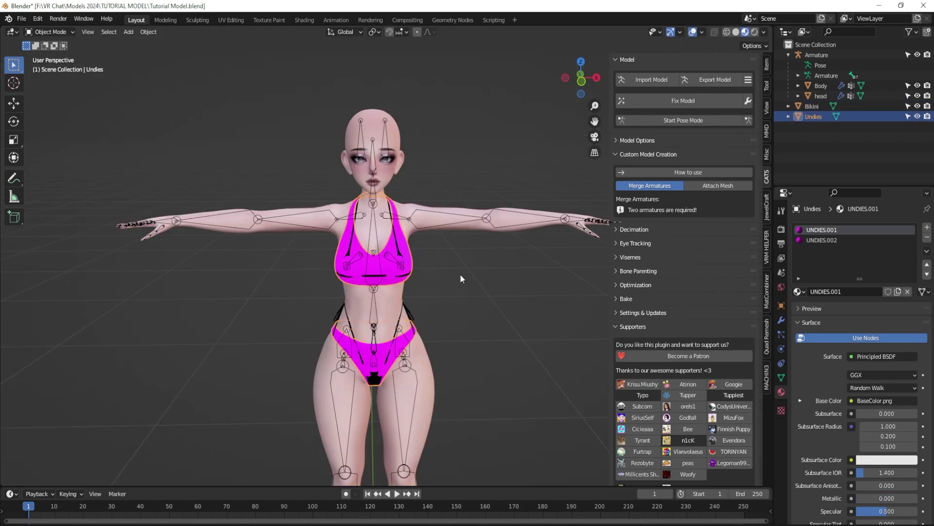
Step: Delete the Undies object and check the avatar's back
{"action": "middle_click_drag", "start_coordinate": [460, 274], "coordinate": [400, 254]}
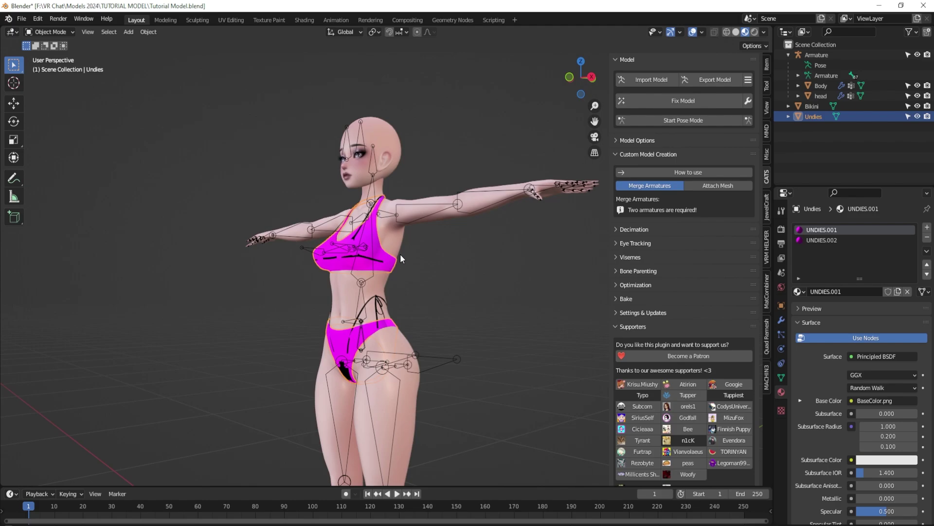
{"action": "middle_click_drag", "start_coordinate": [347, 314], "coordinate": [401, 288]}
{"action": "scroll", "coordinate": [401, 288], "scroll_direction": "up", "scroll_amount": 2}
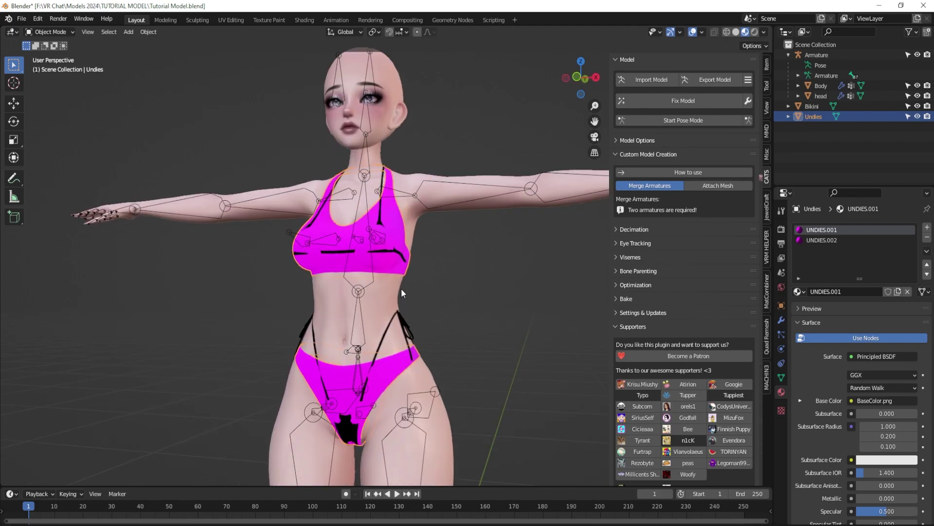
{"action": "mouse_move", "coordinate": [448, 311]}
{"action": "middle_mouse_down"}
{"action": "mouse_move", "coordinate": [519, 325]}
{"action": "mouse_move", "coordinate": [280, 328]}
{"action": "mouse_move", "coordinate": [449, 329]}
{"action": "middle_mouse_up"}
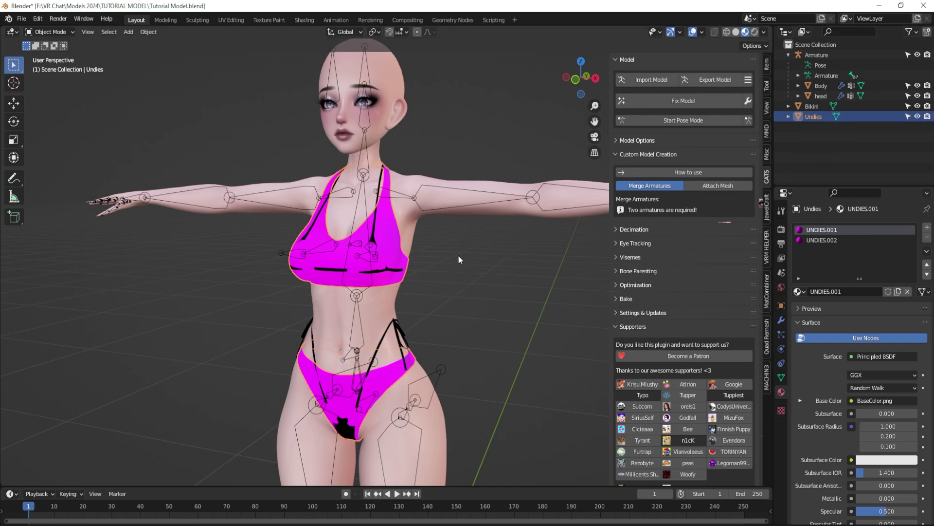
{"action": "key", "text": "x"}
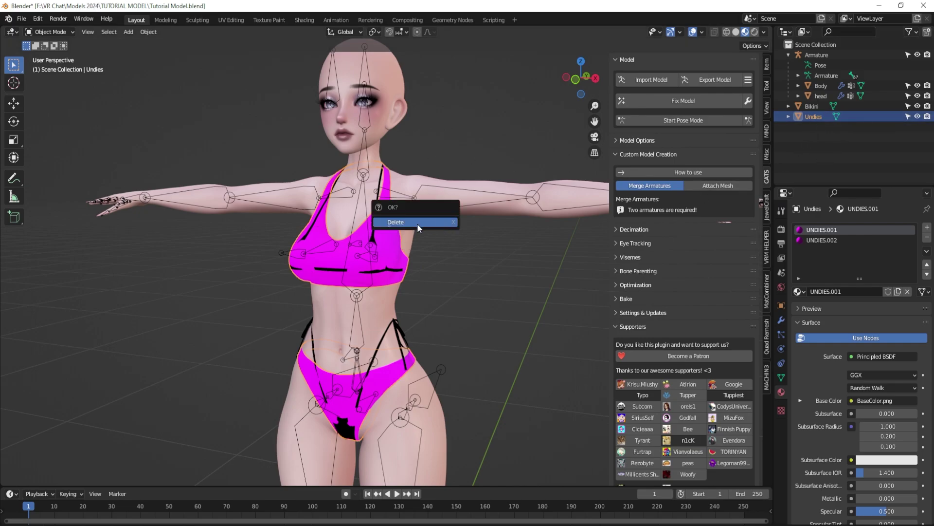
{"action": "left_click", "coordinate": [416, 222]}
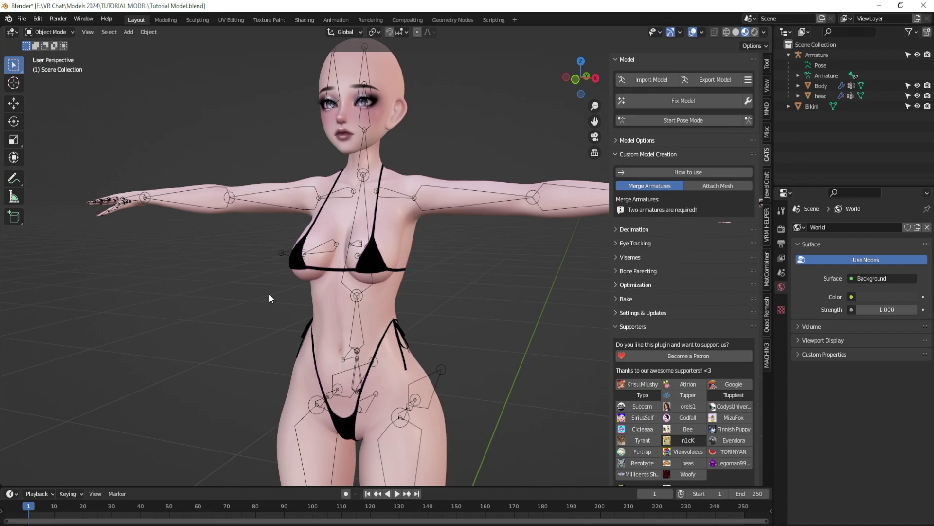
{"action": "middle_click_drag", "start_coordinate": [270, 294], "coordinate": [404, 273]}
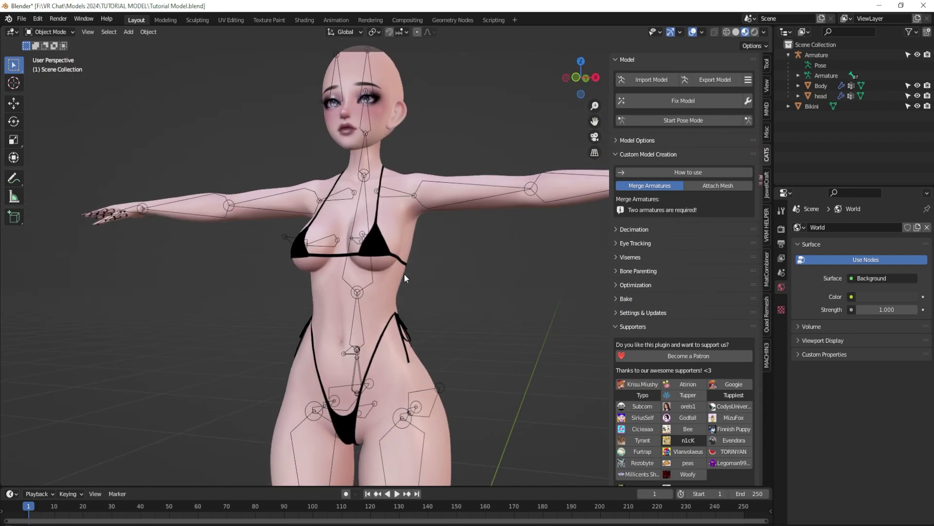
Step: Rename the Bikini's HL Bikini material to 'bikini'
{"action": "left_click", "coordinate": [378, 240]}
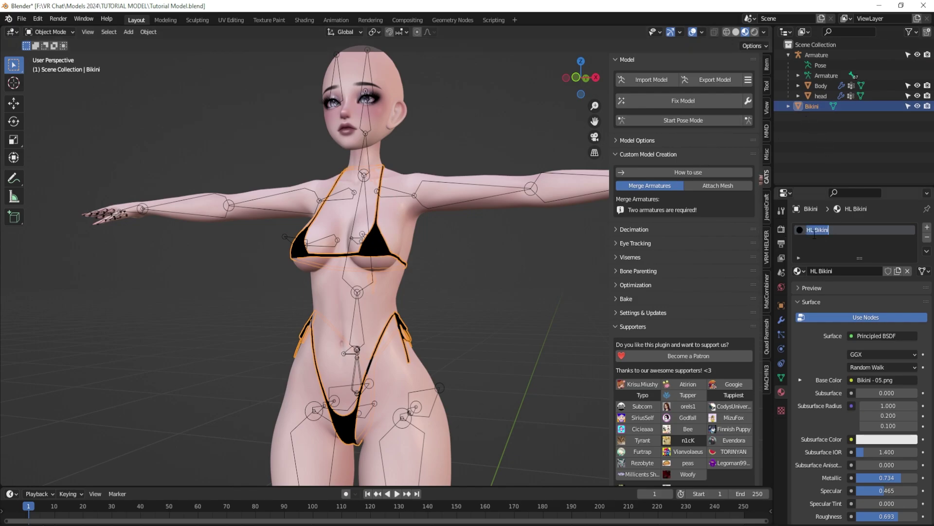
{"action": "type", "text": "bikini"}
{"action": "key", "text": "Return"}
{"action": "scroll", "coordinate": [799, 290], "scroll_direction": "down", "scroll_amount": 3}
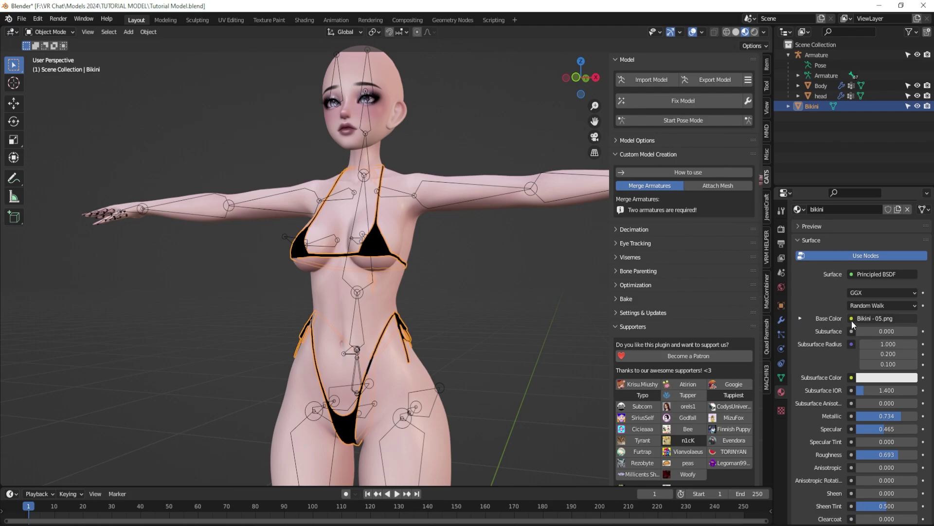
{"action": "scroll", "coordinate": [871, 315], "scroll_direction": "up", "scroll_amount": 3}
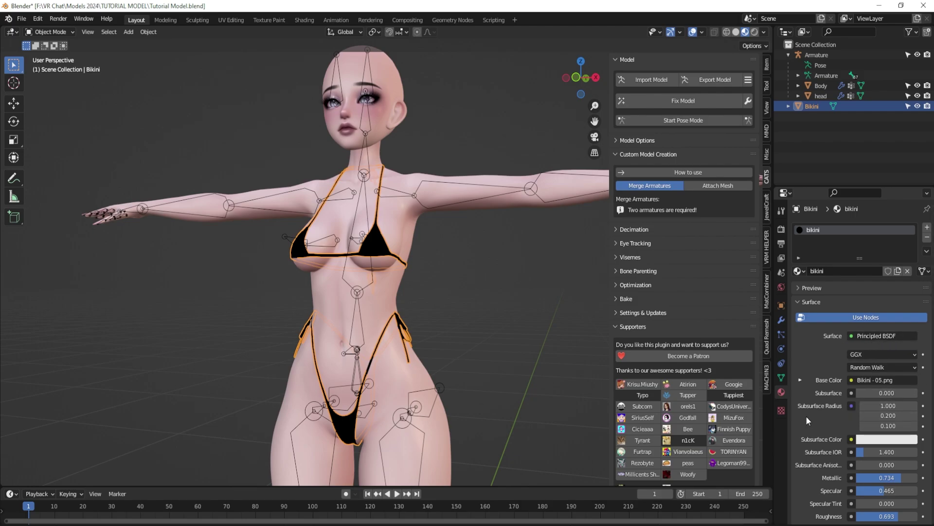
Step: Expand the base colour image texture settings in Material Properties
{"action": "scroll", "coordinate": [879, 391], "scroll_direction": "down", "scroll_amount": 1}
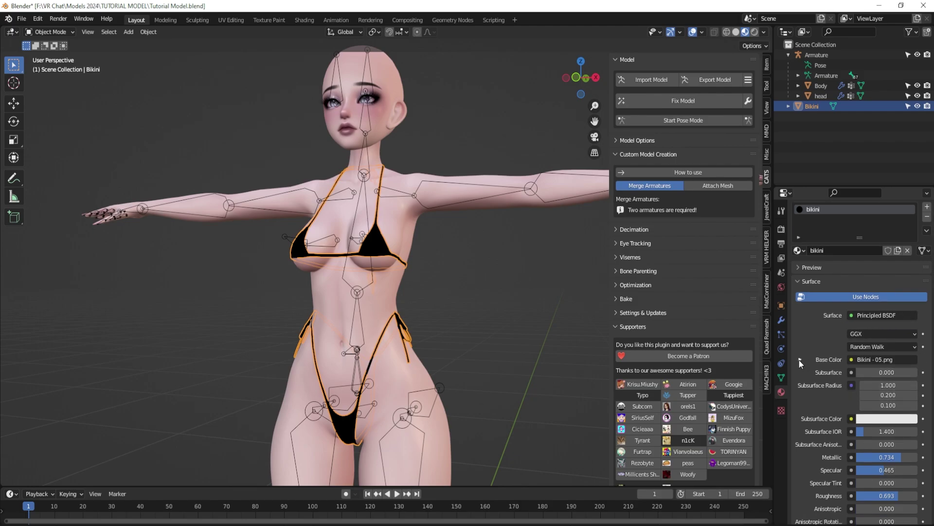
{"action": "left_click", "coordinate": [799, 360]}
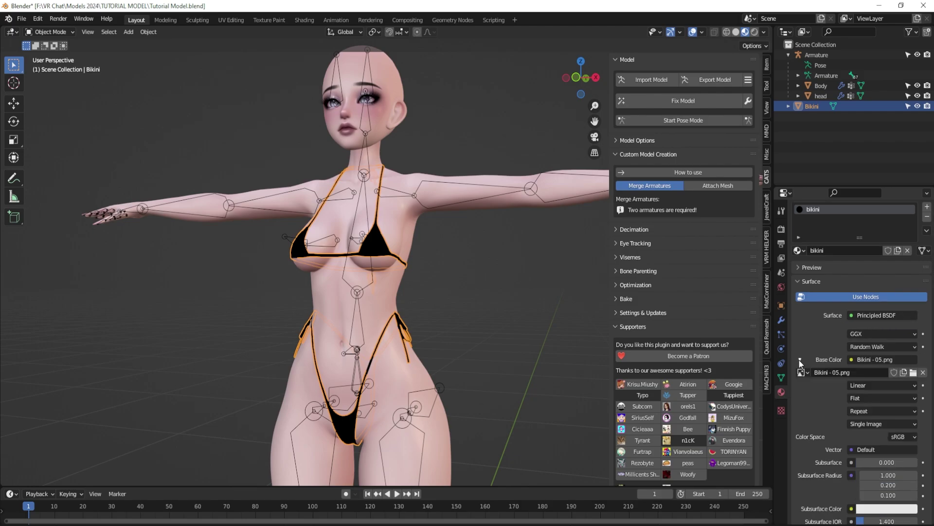
{"action": "left_click", "coordinate": [914, 373]}
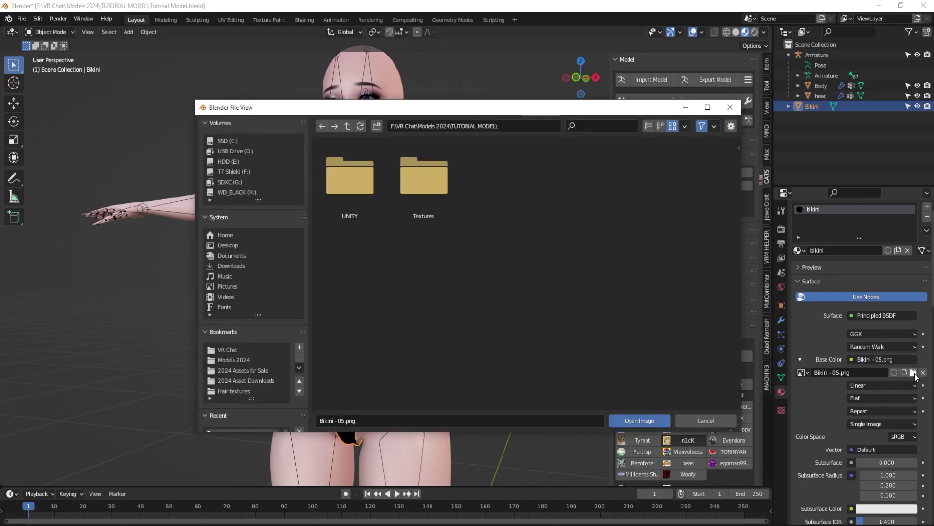
{"action": "left_click", "coordinate": [705, 420]}
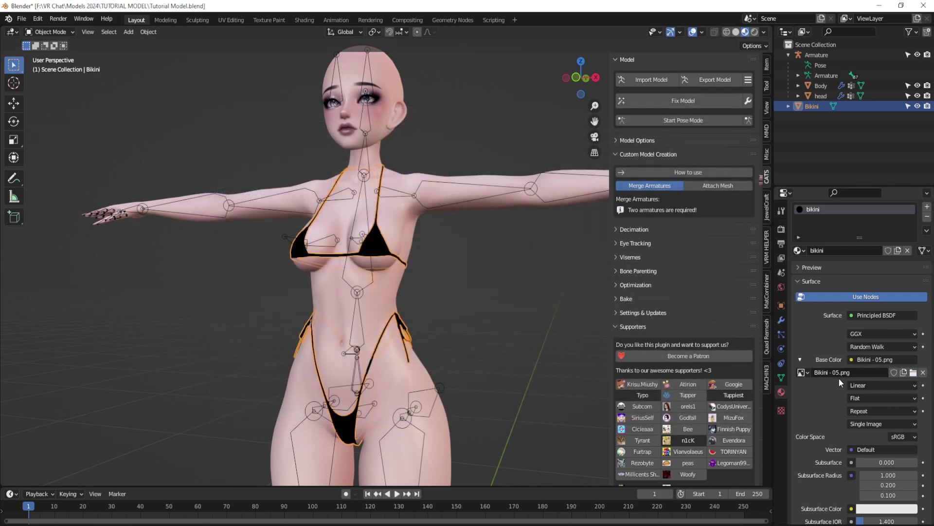
{"action": "left_click", "coordinate": [852, 360]}
Step: Load Bikini - 9.png from the Textures folder as the base colour image
{"action": "left_click", "coordinate": [914, 372]}
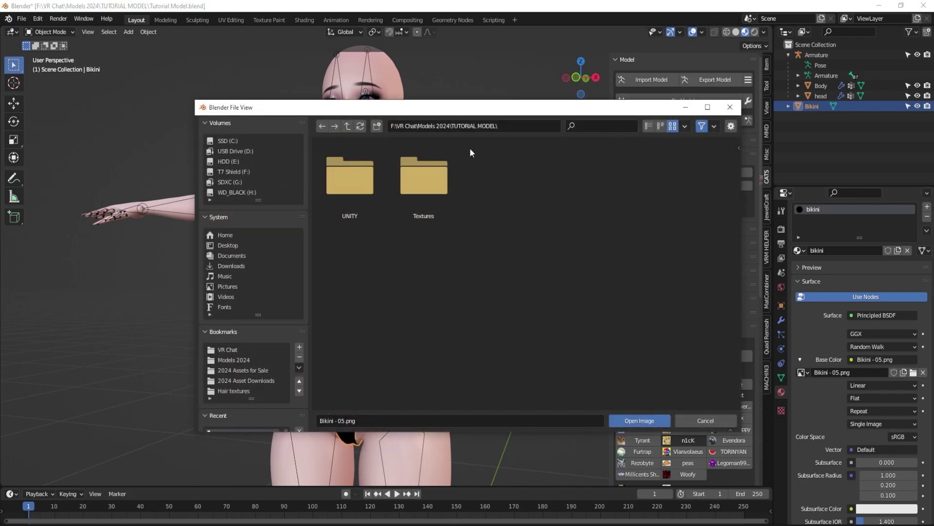
{"action": "left_click", "coordinate": [423, 176]}
{"action": "scroll", "coordinate": [522, 291], "scroll_direction": "down", "scroll_amount": 10}
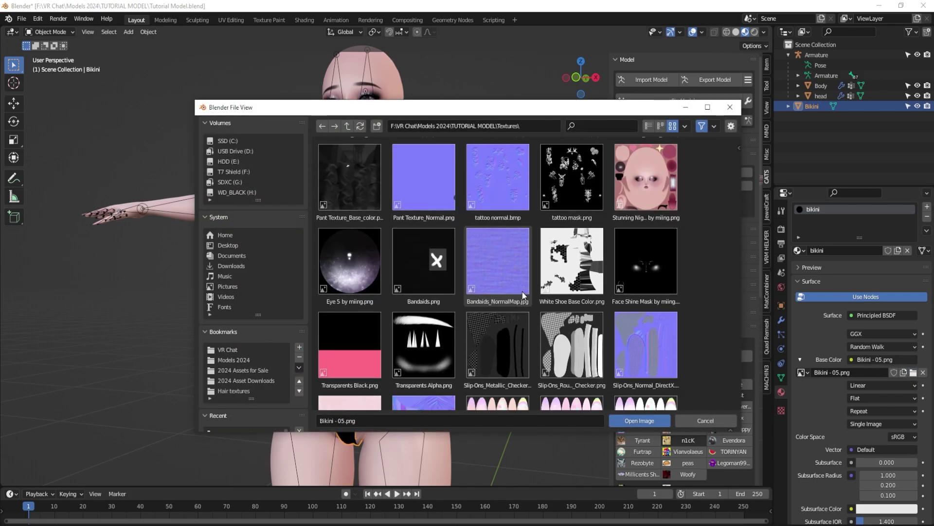
{"action": "double_click", "coordinate": [572, 350]}
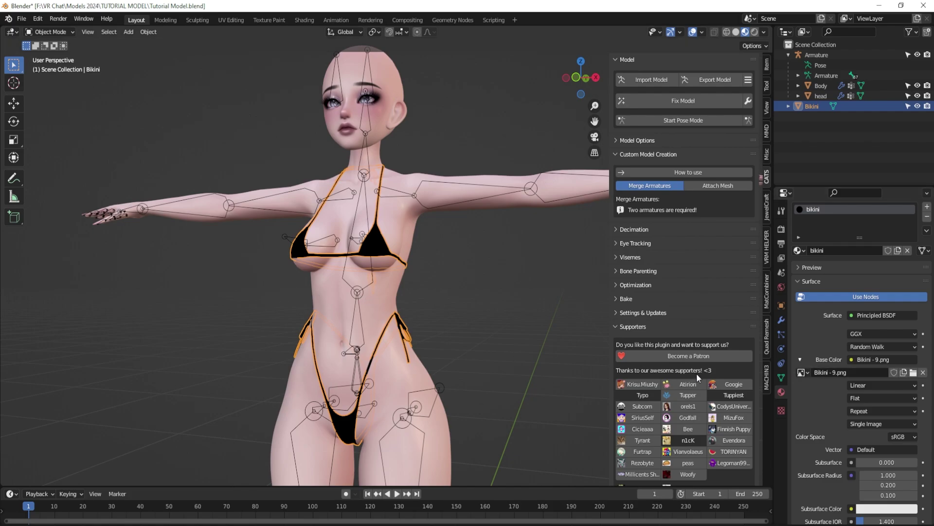
{"action": "scroll", "coordinate": [839, 388], "scroll_direction": "down", "scroll_amount": 12}
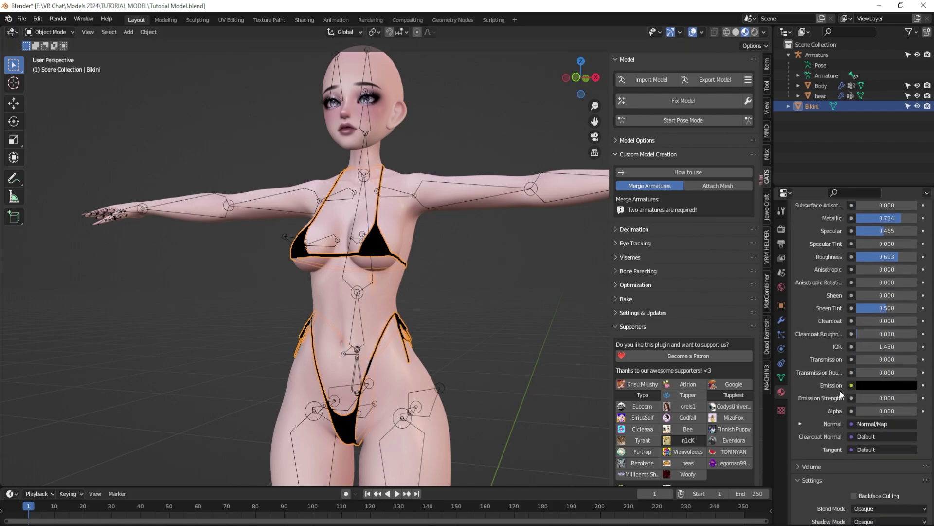
{"action": "scroll", "coordinate": [840, 390], "scroll_direction": "down", "scroll_amount": 3}
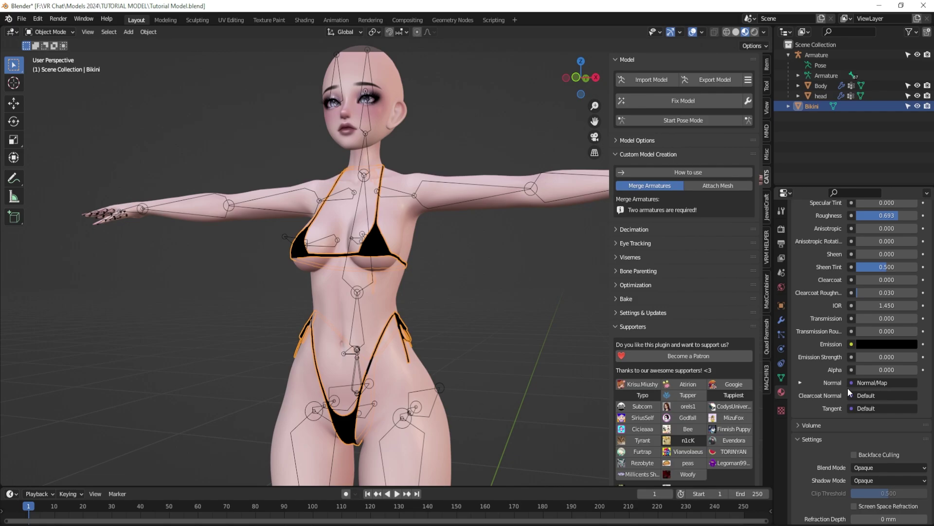
{"action": "scroll", "coordinate": [852, 384], "scroll_direction": "up", "scroll_amount": 15}
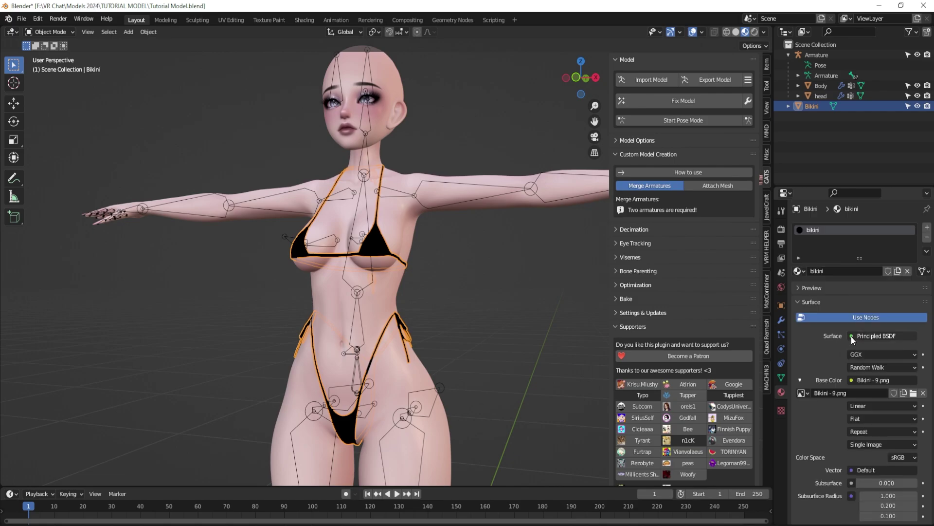
{"action": "scroll", "coordinate": [846, 381], "scroll_direction": "down", "scroll_amount": 15}
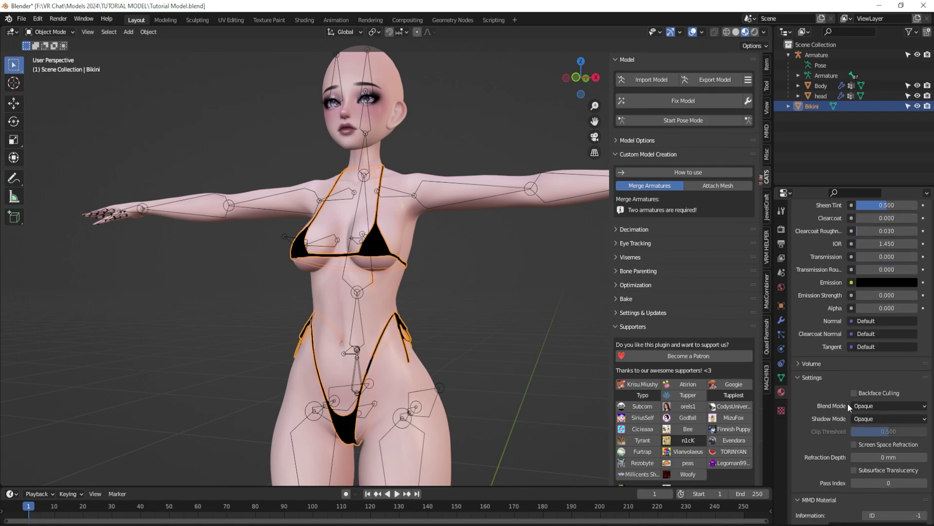
Step: Replace the material's surface shader with a fresh Principled BSDF
{"action": "scroll", "coordinate": [861, 451], "scroll_direction": "up", "scroll_amount": 15}
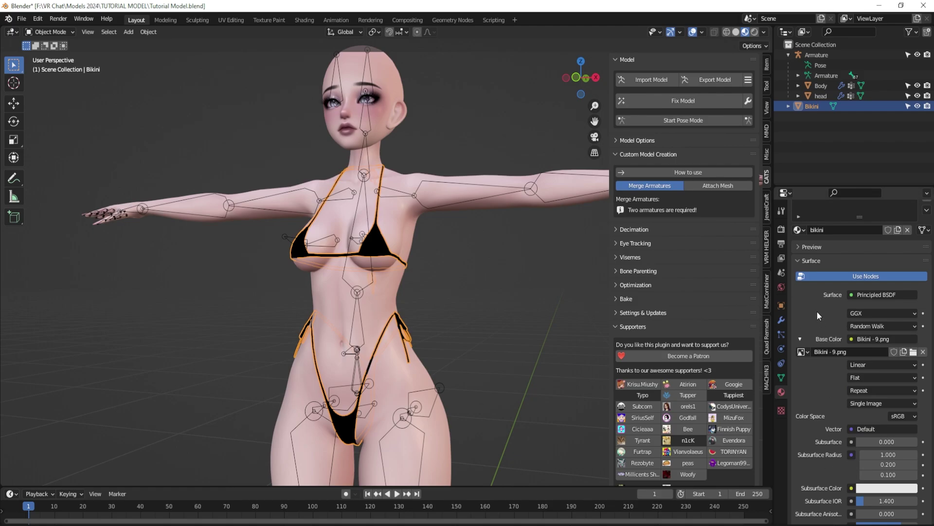
{"action": "left_click", "coordinate": [852, 296]}
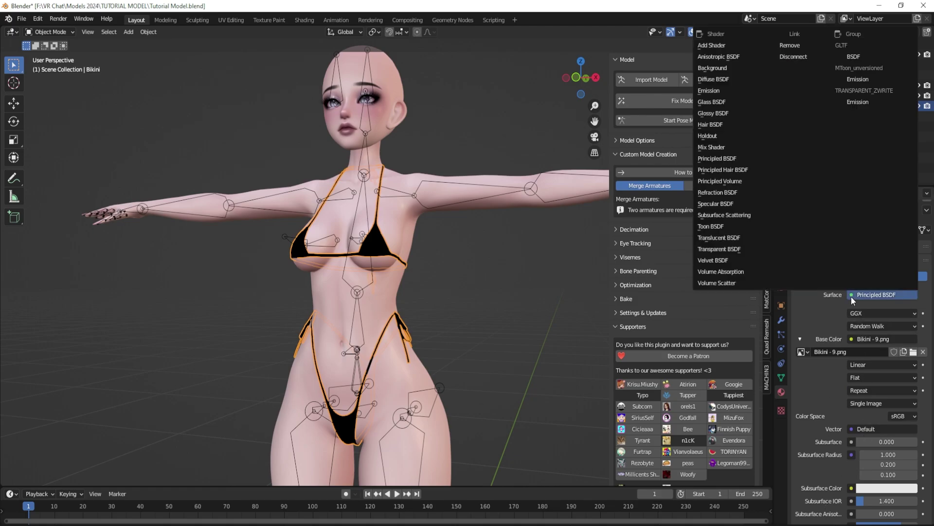
{"action": "left_click", "coordinate": [796, 47]}
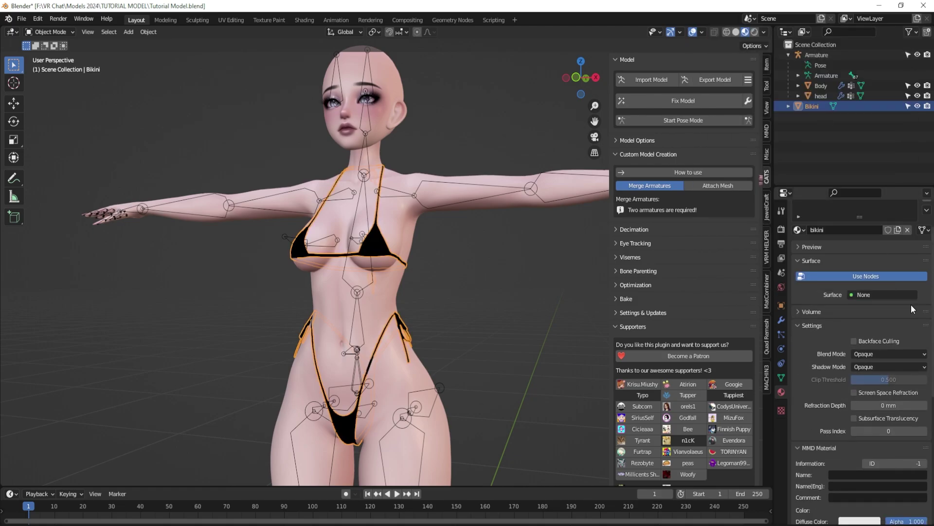
{"action": "left_click", "coordinate": [852, 295]}
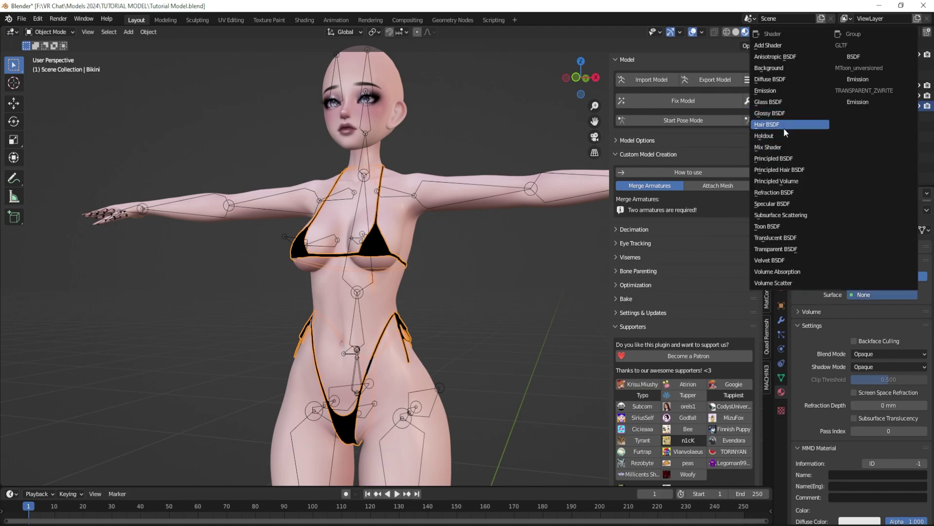
{"action": "left_click", "coordinate": [782, 159]}
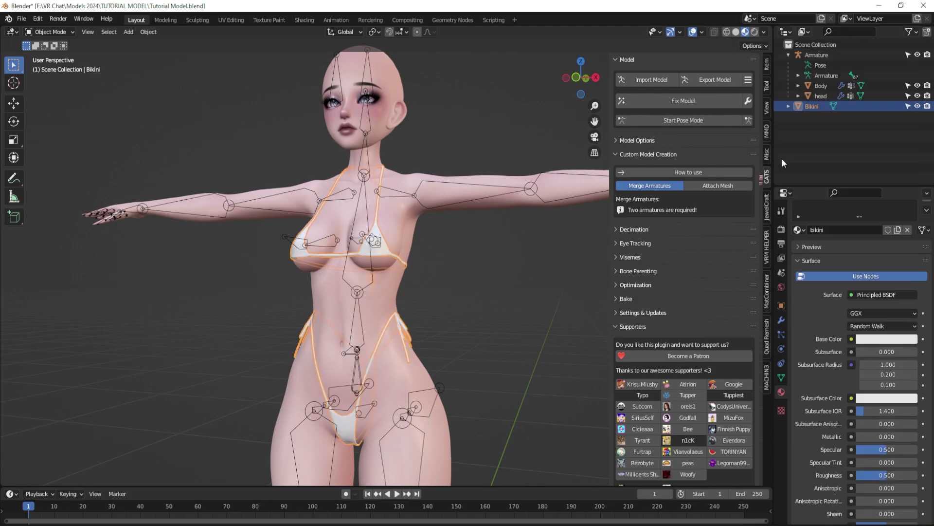
Step: Connect an Image Texture using Bikini - 9.png to the Base Color
{"action": "left_click", "coordinate": [851, 340]}
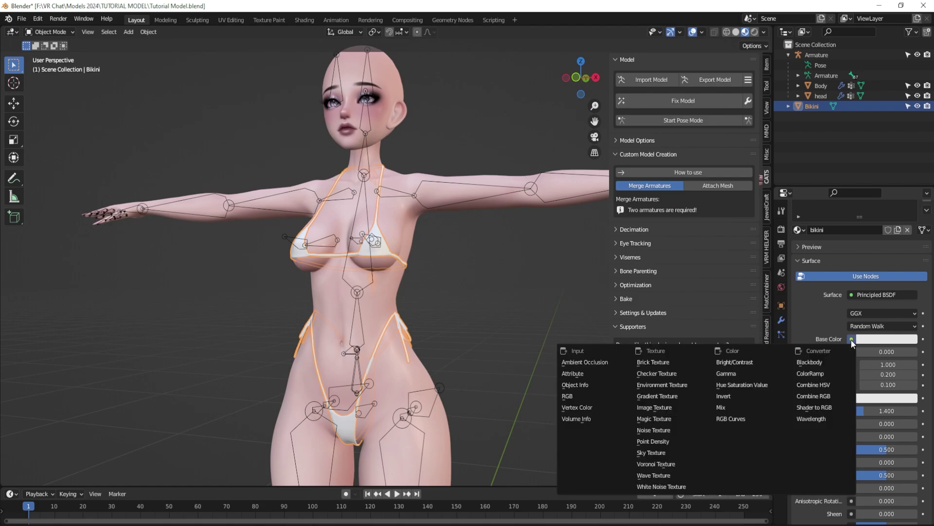
{"action": "left_click", "coordinate": [672, 410]}
{"action": "left_click", "coordinate": [901, 352]}
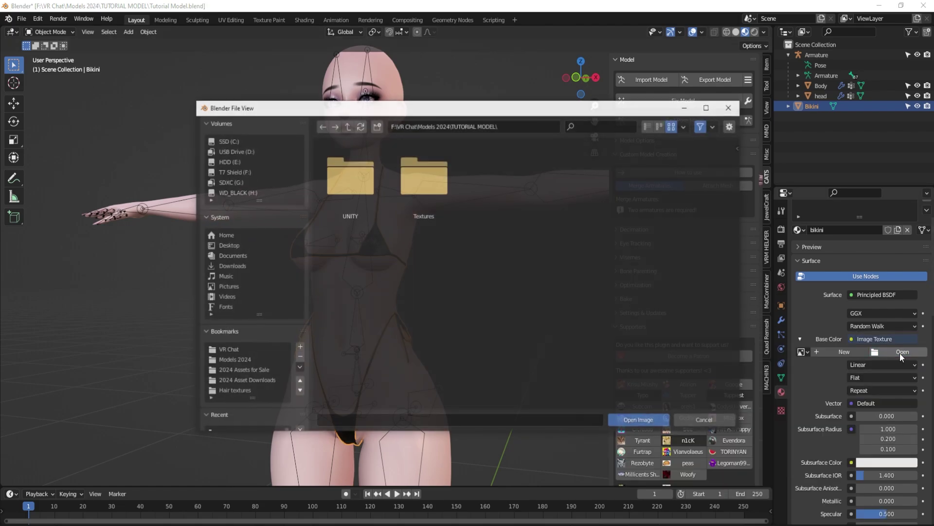
{"action": "double_click", "coordinate": [423, 176]}
{"action": "scroll", "coordinate": [524, 273], "scroll_direction": "down", "scroll_amount": 2}
{"action": "scroll", "coordinate": [535, 253], "scroll_direction": "down", "scroll_amount": 5}
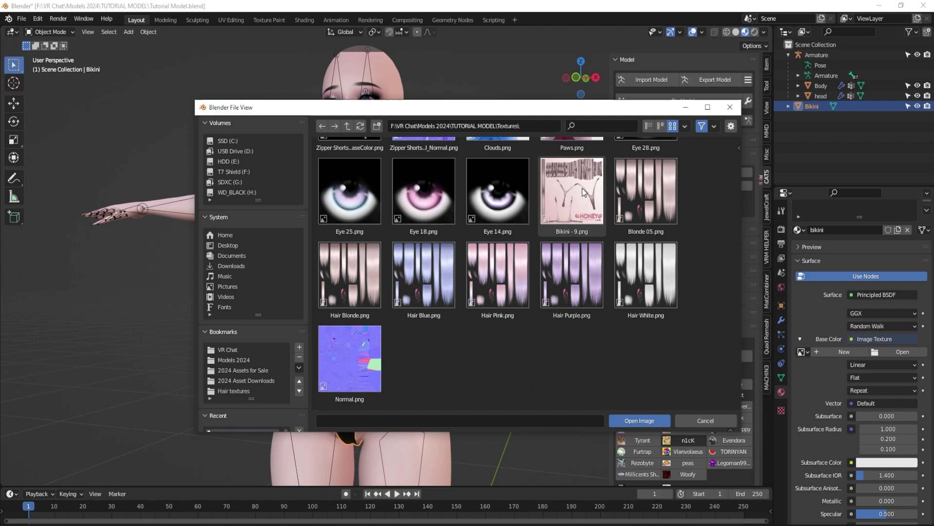
{"action": "double_click", "coordinate": [582, 188]}
{"action": "scroll", "coordinate": [361, 267], "scroll_direction": "up", "scroll_amount": 5}
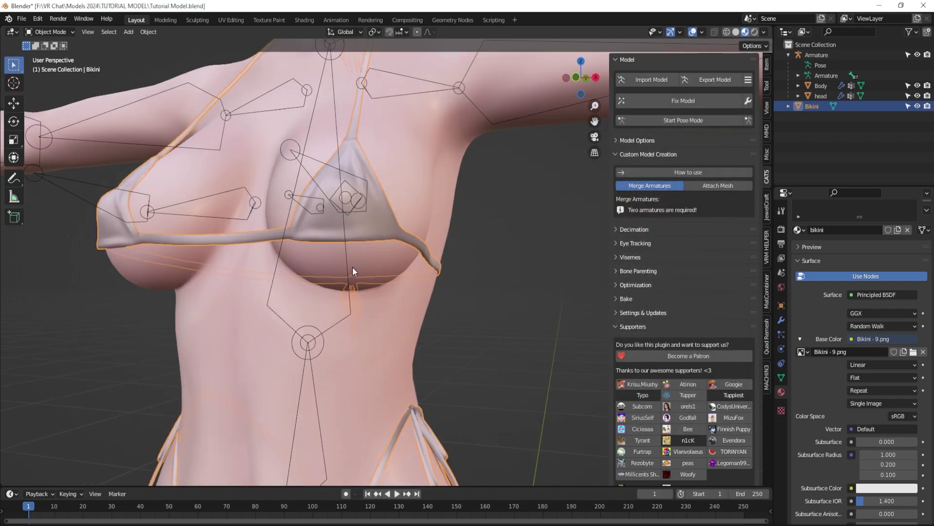
{"action": "scroll", "coordinate": [389, 268], "scroll_direction": "down", "scroll_amount": 6}
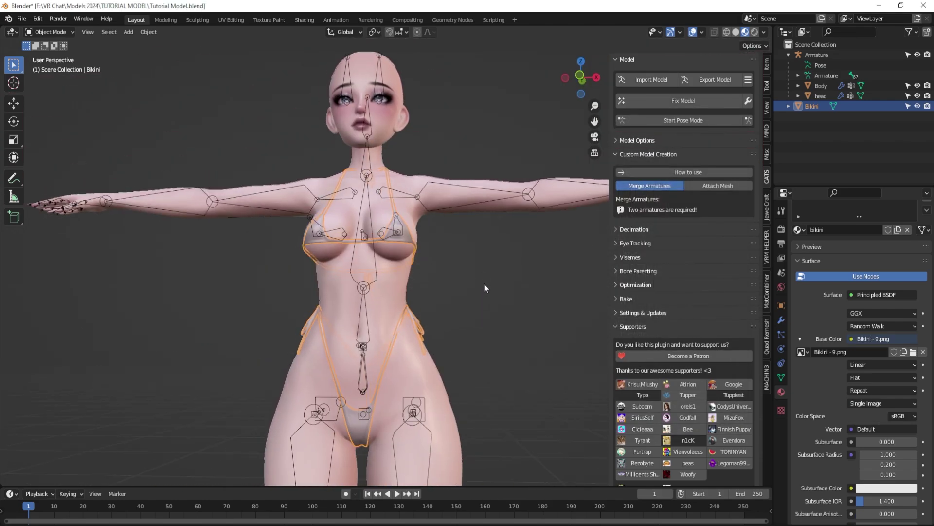
Step: Rename the Bikini object to 'bikini' and parent it to the Armature
{"action": "left_click", "coordinate": [472, 297]}
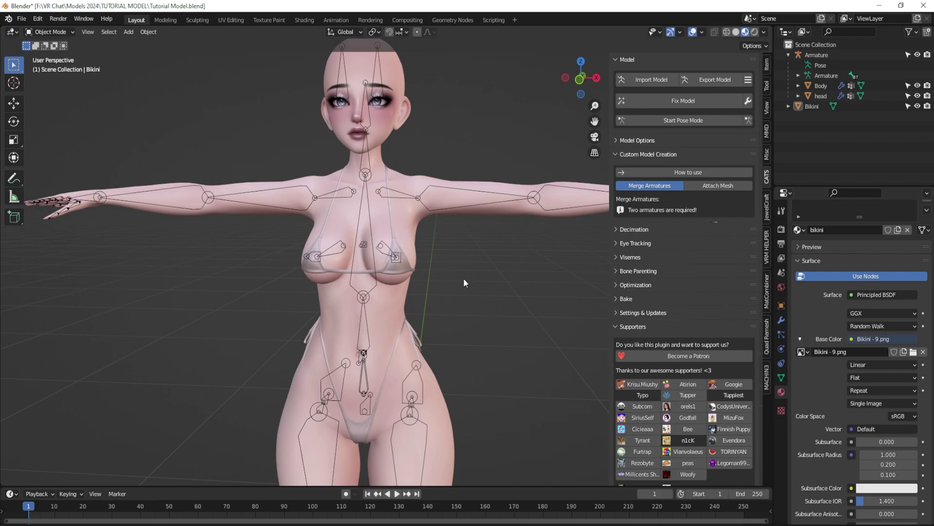
{"action": "scroll", "coordinate": [465, 282], "scroll_direction": "up", "scroll_amount": 3}
{"action": "scroll", "coordinate": [464, 282], "scroll_direction": "down", "scroll_amount": 3}
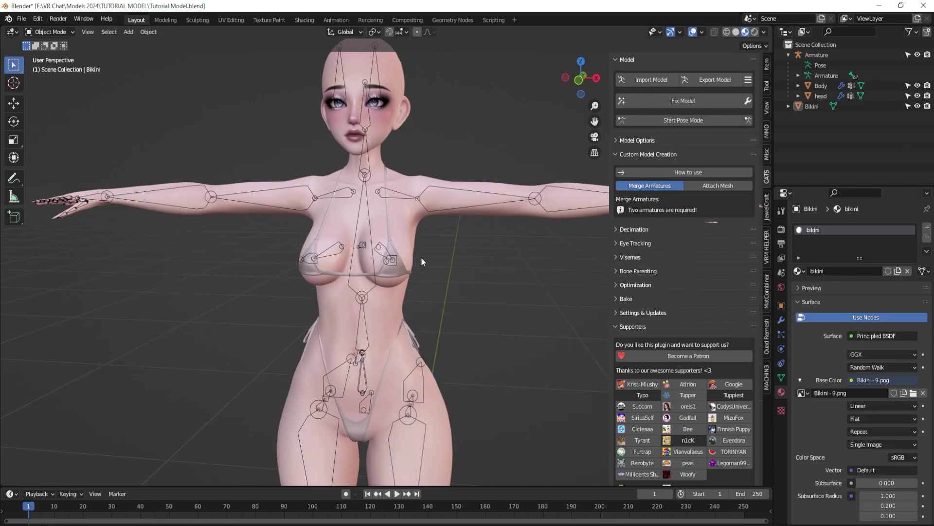
{"action": "double_click", "coordinate": [808, 107]}
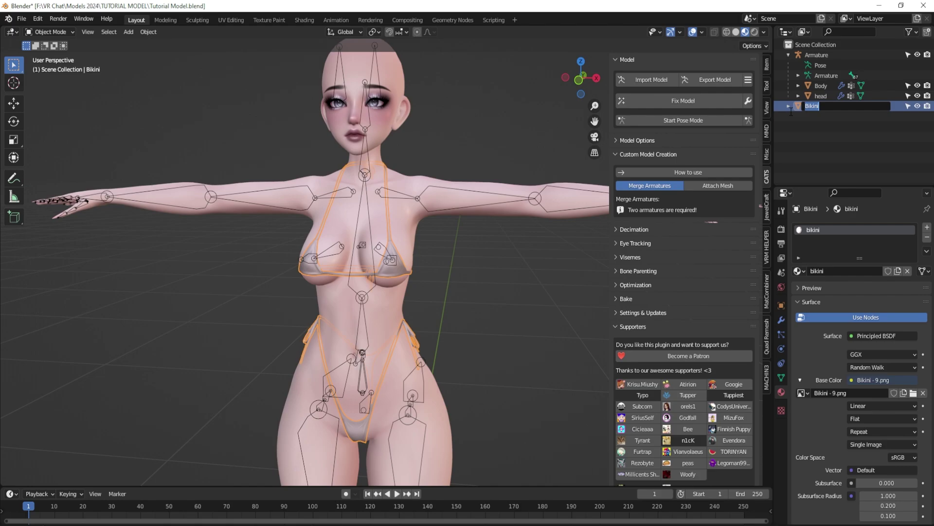
{"action": "type", "text": "bikini"}
{"action": "key", "text": "Return"}
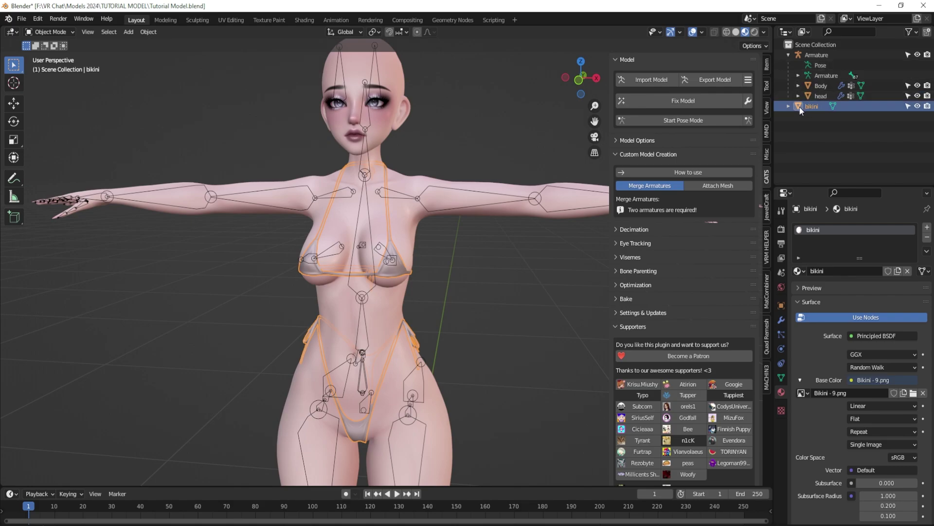
{"action": "left_click_drag", "start_coordinate": [799, 107], "coordinate": [822, 55]}
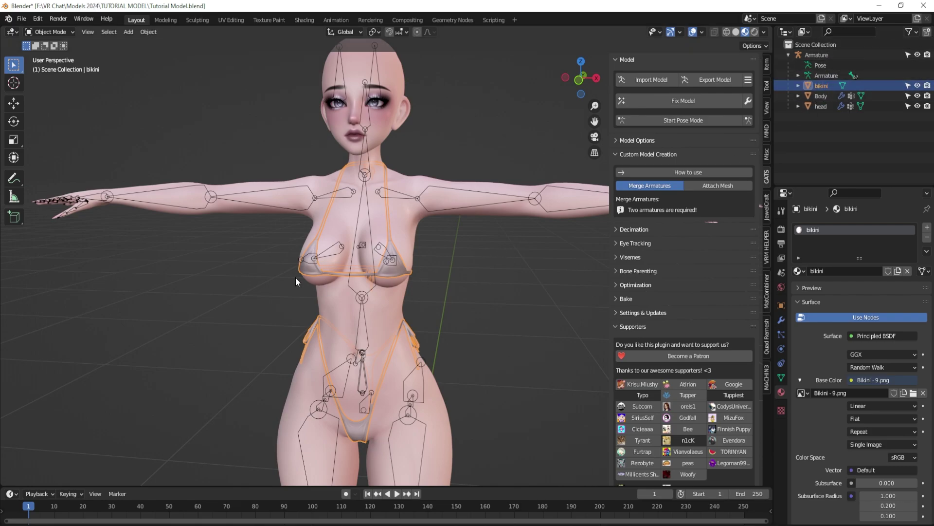
{"action": "scroll", "coordinate": [453, 277], "scroll_direction": "down", "scroll_amount": 3}
{"action": "mouse_move", "coordinate": [454, 276]}
{"action": "middle_mouse_down"}
{"action": "mouse_move", "coordinate": [262, 270]}
{"action": "mouse_move", "coordinate": [441, 273]}
{"action": "middle_mouse_up"}
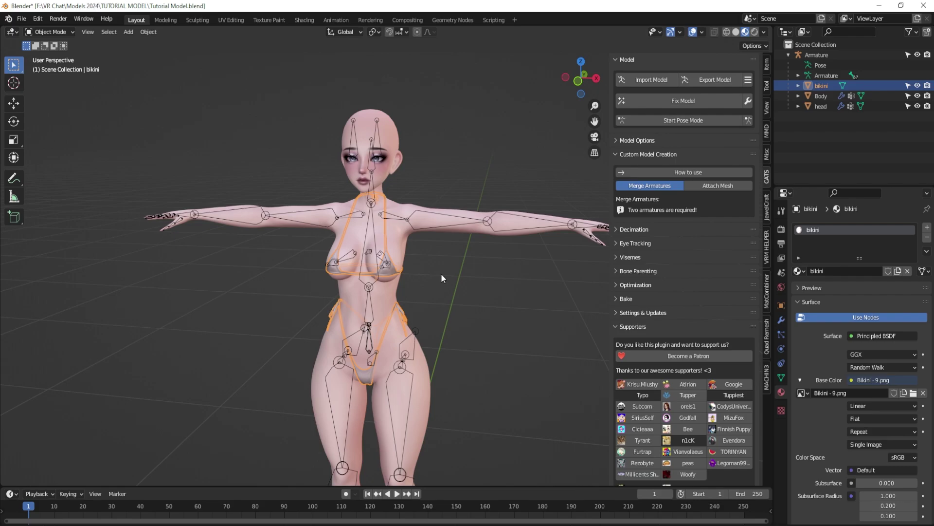
{"action": "middle_click_drag", "start_coordinate": [441, 273], "coordinate": [472, 262]}
{"action": "scroll", "coordinate": [475, 264], "scroll_direction": "up", "scroll_amount": 5}
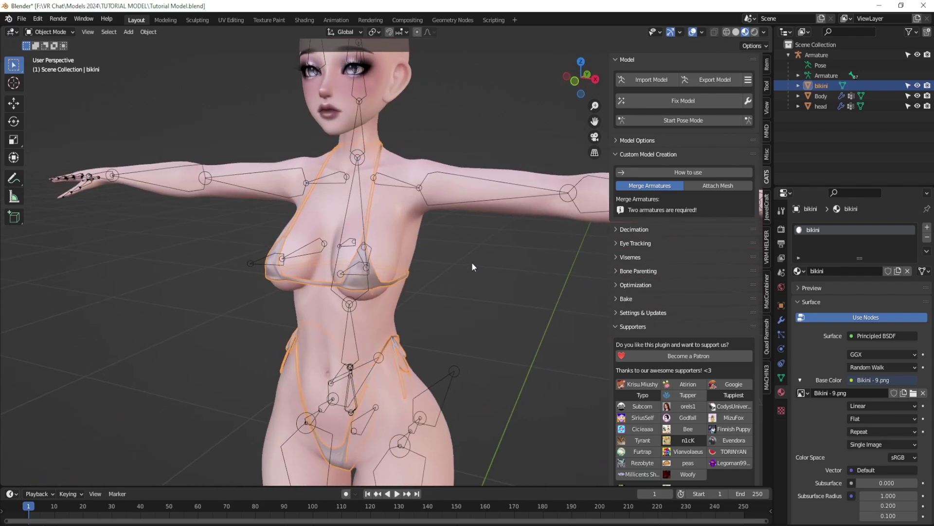
{"action": "scroll", "coordinate": [471, 262], "scroll_direction": "down", "scroll_amount": 2}
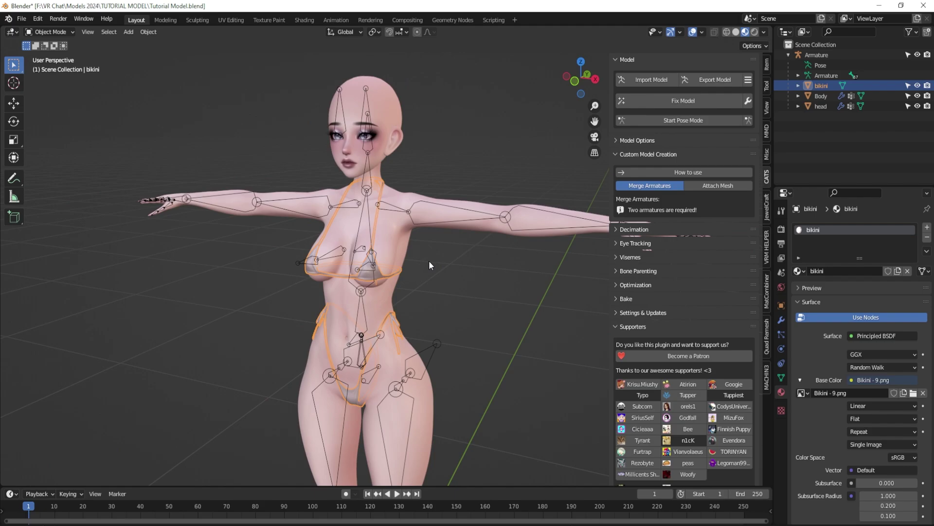
{"action": "middle_click_drag", "start_coordinate": [445, 241], "coordinate": [440, 220]}
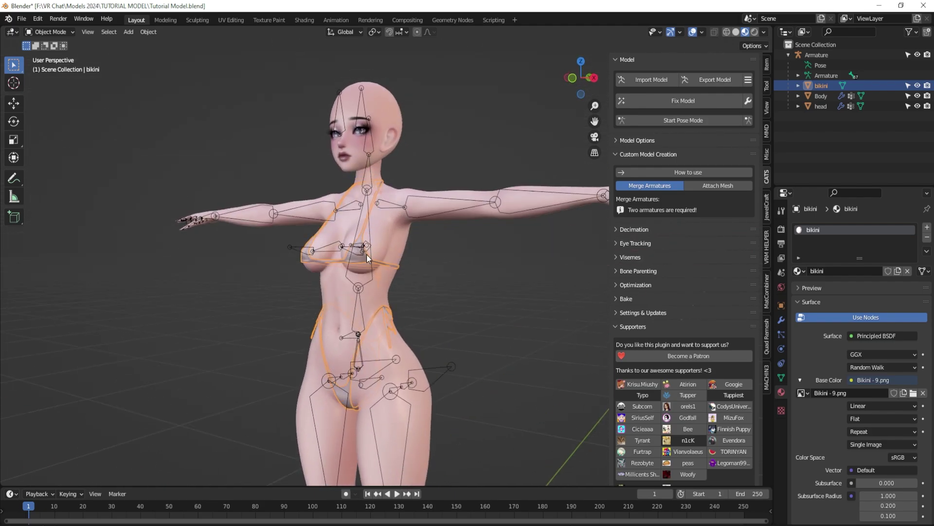
{"action": "scroll", "coordinate": [366, 255], "scroll_direction": "up", "scroll_amount": 4}
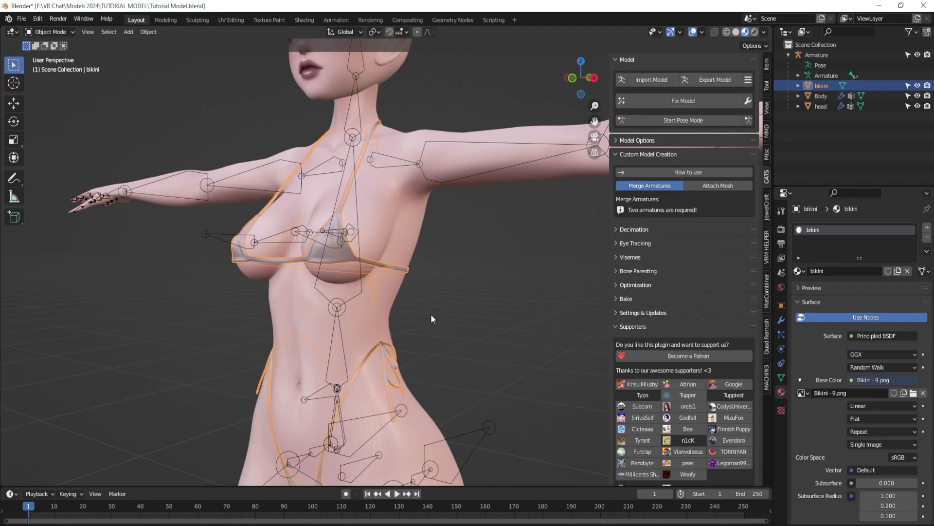
{"action": "scroll", "coordinate": [413, 299], "scroll_direction": "down", "scroll_amount": 3}
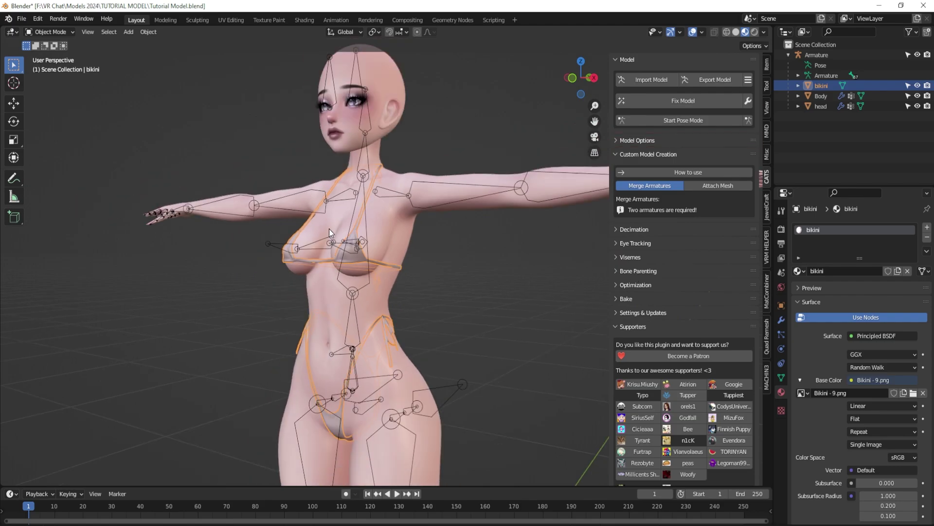
{"action": "middle_click_drag", "start_coordinate": [424, 280], "coordinate": [472, 301]}
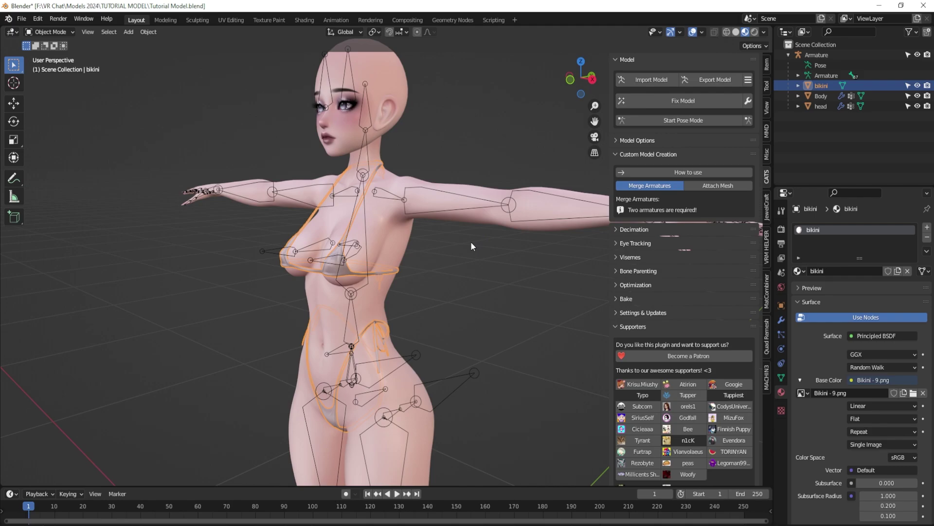
{"action": "middle_click_drag", "start_coordinate": [471, 242], "coordinate": [448, 231]}
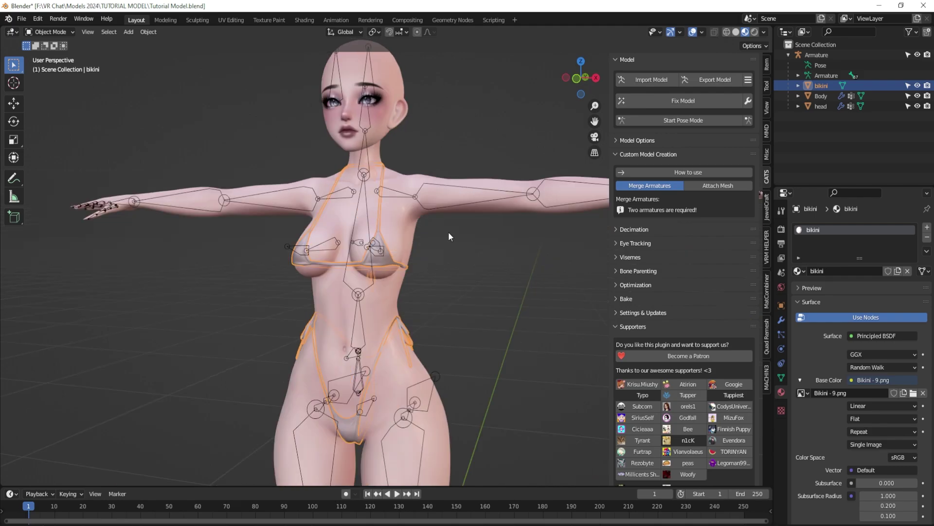
Step: Check the bikini's empty Vertex Groups list, then view its empty modifier stack
{"action": "left_click", "coordinate": [781, 377]}
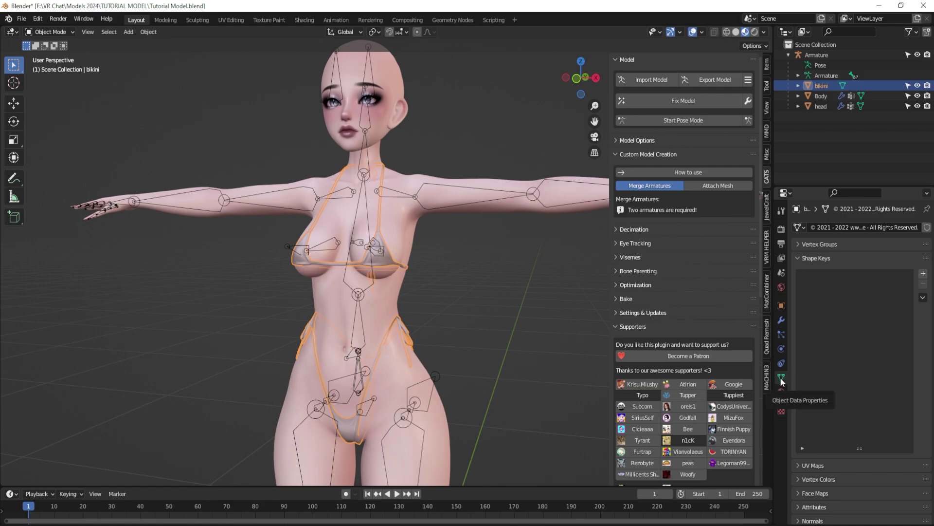
{"action": "left_click", "coordinate": [799, 244], "text": "ctrl"}
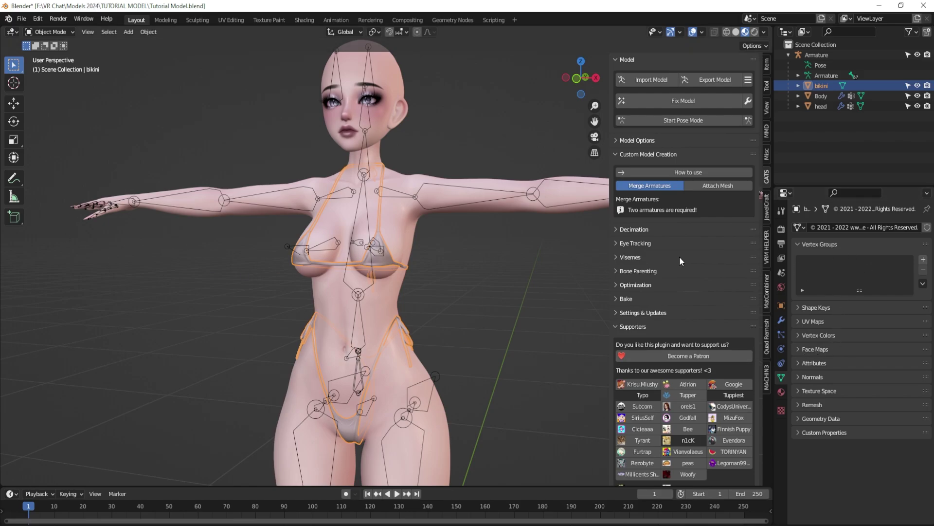
{"action": "left_click", "coordinate": [923, 284]}
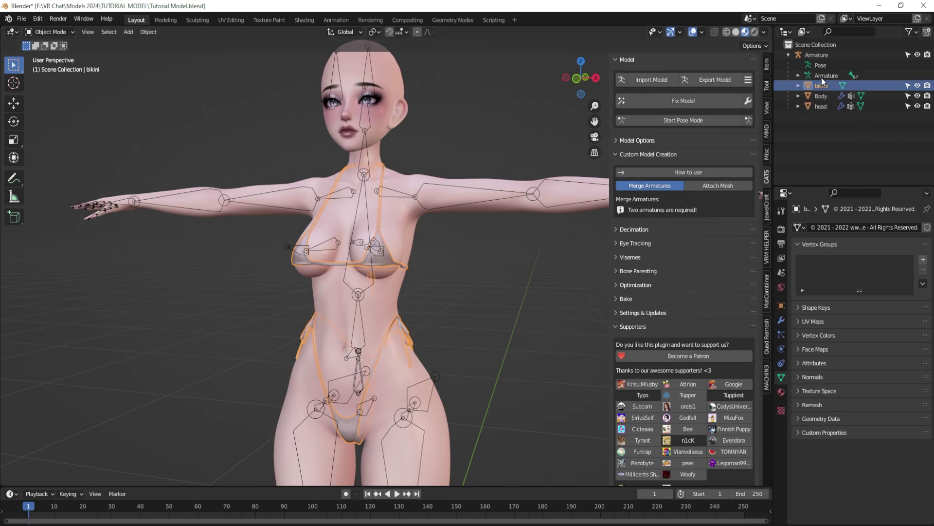
{"action": "left_click", "coordinate": [782, 322]}
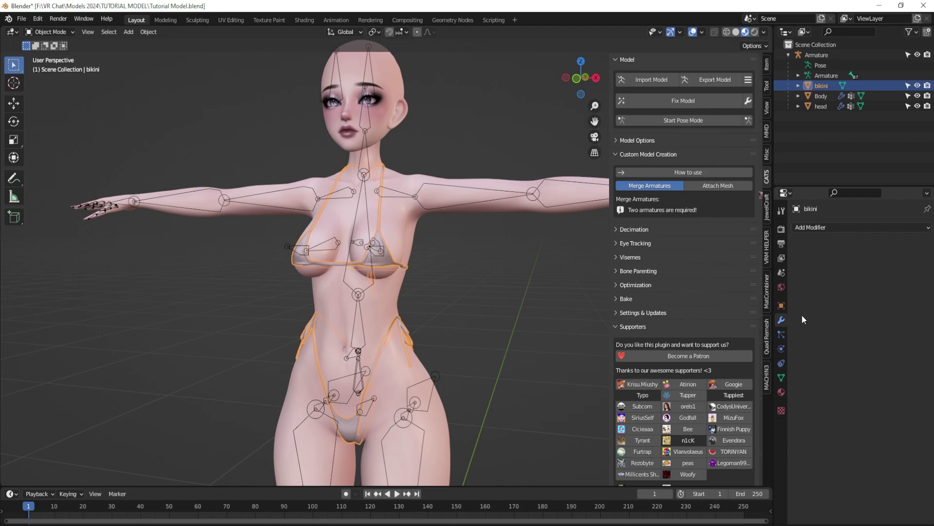
Step: Add a Data Transfer modifier to the bikini from the Add Modifier menu
{"action": "left_click", "coordinate": [818, 231]}
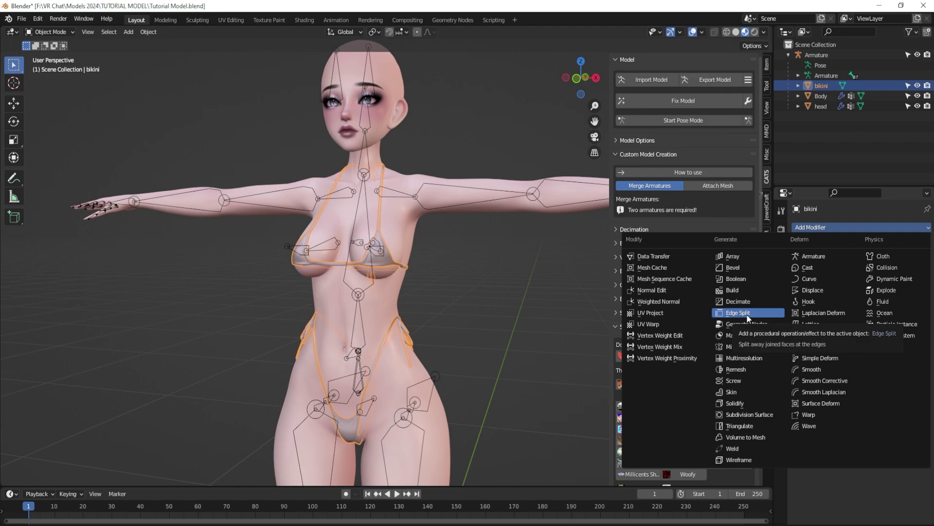
{"action": "left_click", "coordinate": [645, 258]}
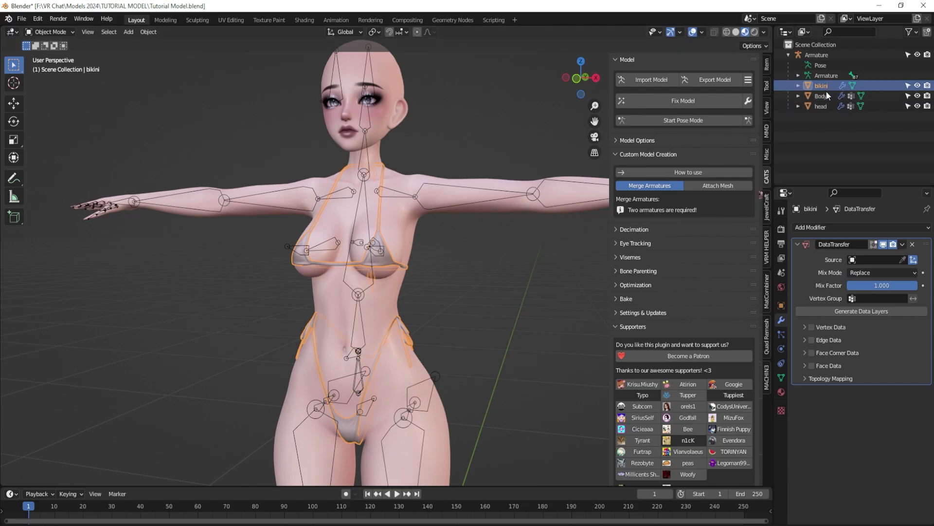
Step: Set the Data Transfer modifier's source object to the Body mesh
{"action": "left_click", "coordinate": [903, 260]}
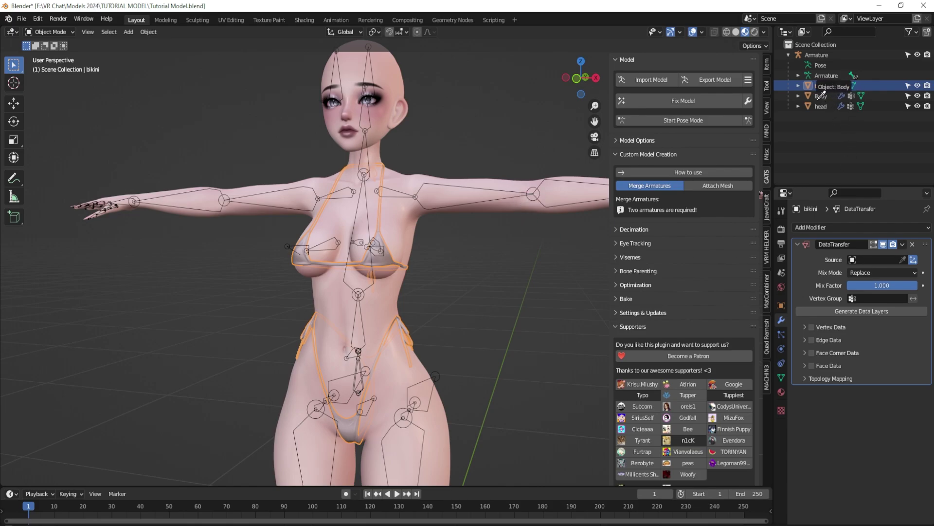
{"action": "key", "text": "Escape"}
{"action": "left_click", "coordinate": [892, 261]}
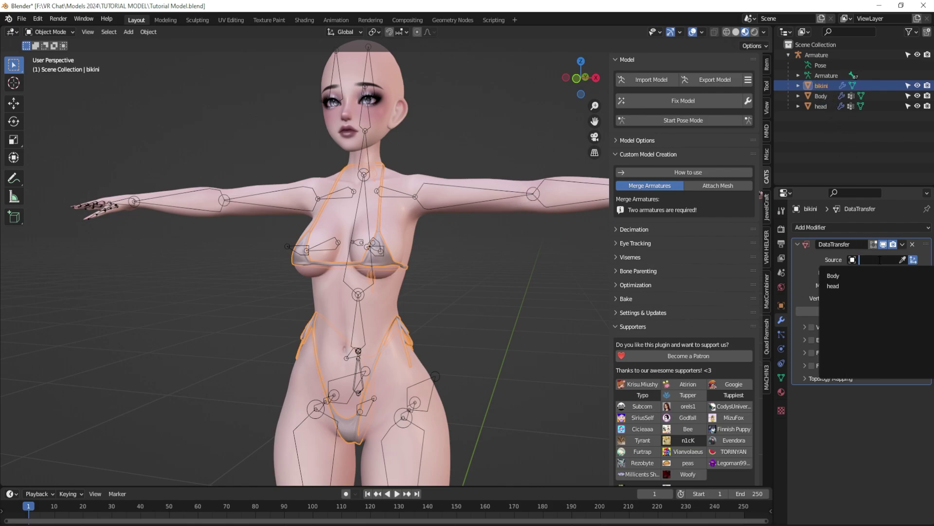
{"action": "left_click", "coordinate": [835, 275]}
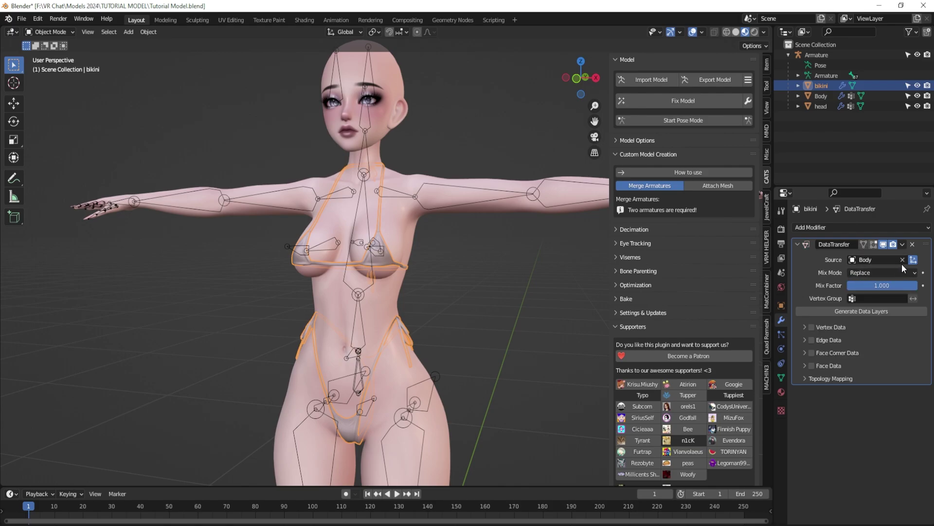
{"action": "left_click", "coordinate": [902, 260]}
{"action": "left_click", "coordinate": [902, 260]}
{"action": "left_click", "coordinate": [422, 374]}
Step: Enable Vertex Data transferring Vertex Groups by Nearest Vertex, and generate the data layers
{"action": "left_click", "coordinate": [805, 327]}
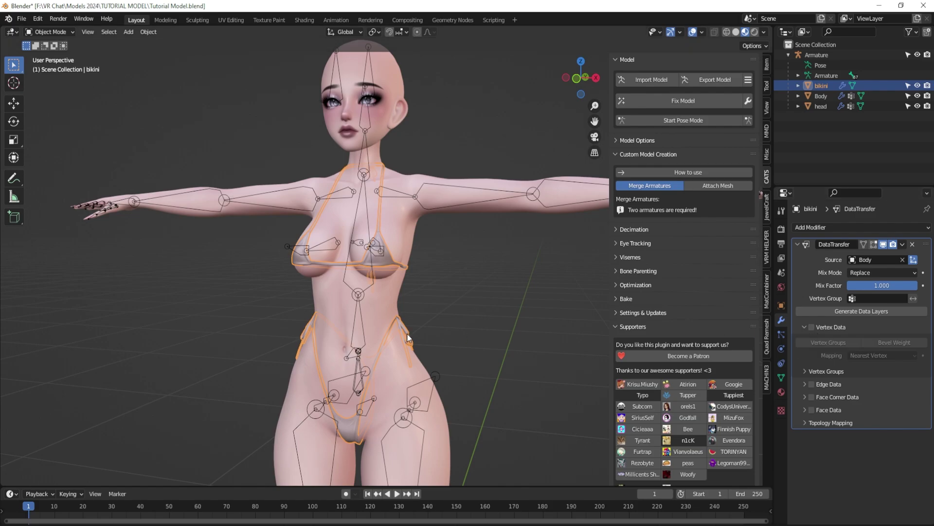
{"action": "left_click", "coordinate": [812, 327]}
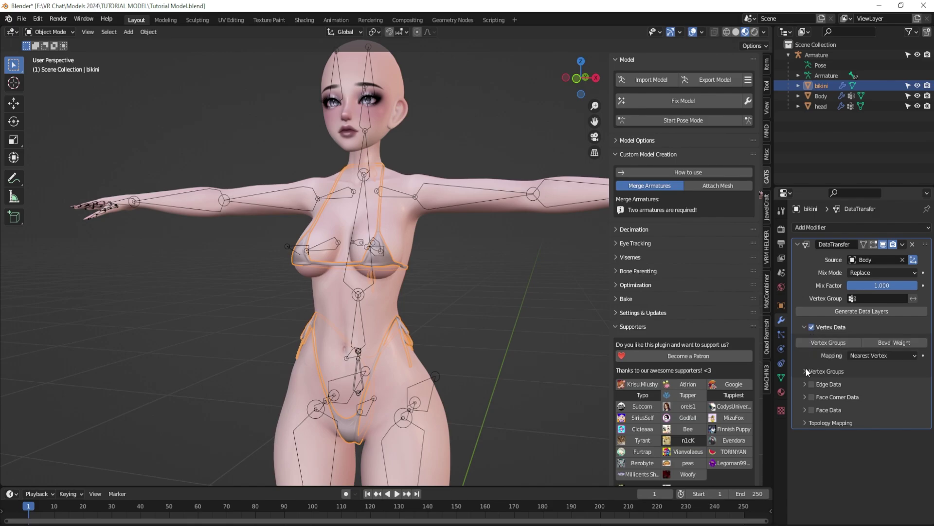
{"action": "left_click", "coordinate": [830, 342]}
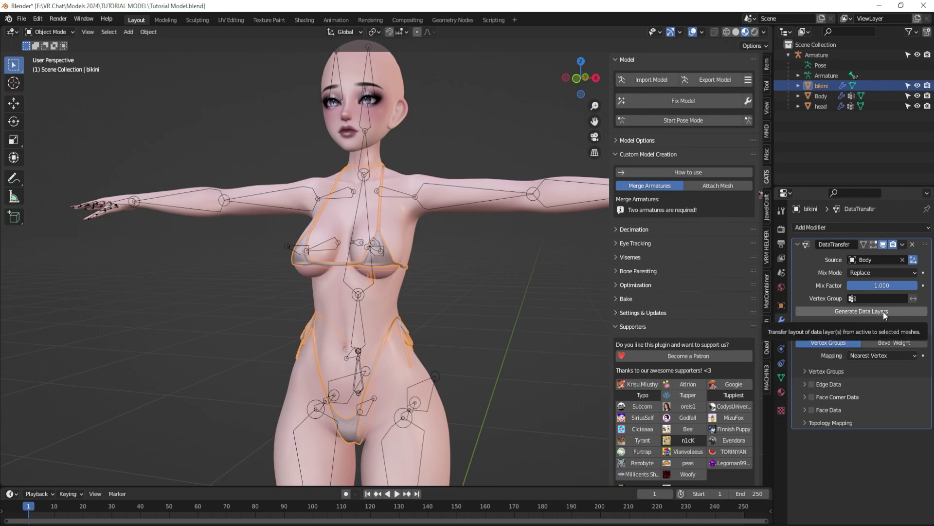
{"action": "left_click", "coordinate": [866, 312]}
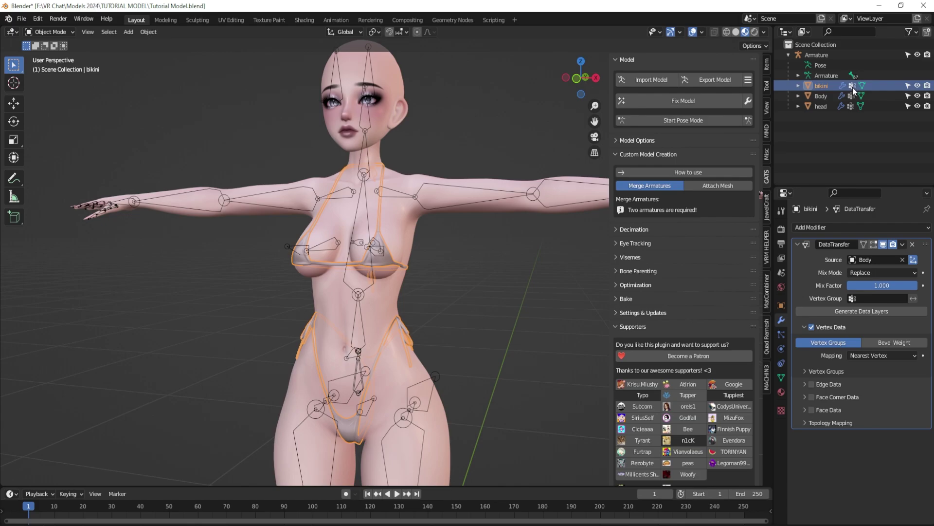
Step: Apply the Data Transfer modifier, then run CATS Fix Model to add the Armature modifier
{"action": "left_click", "coordinate": [903, 244]}
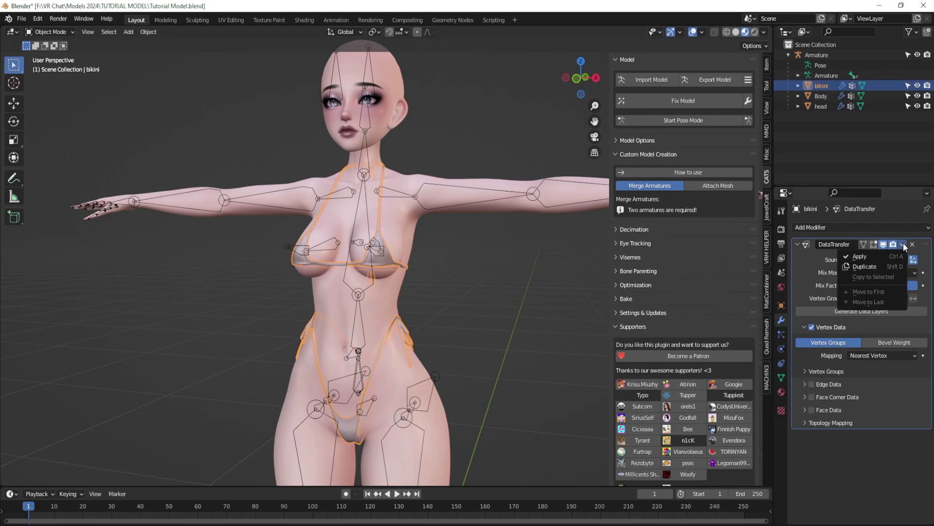
{"action": "left_click", "coordinate": [872, 257]}
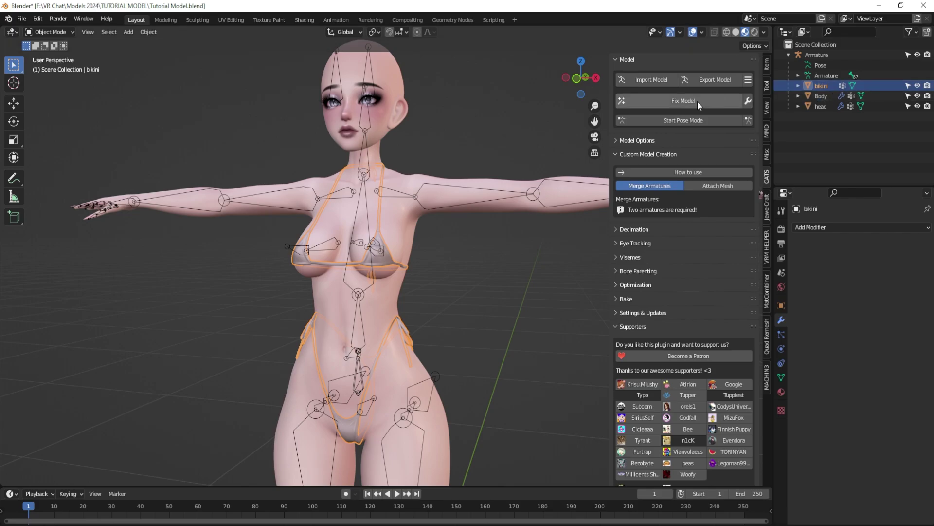
{"action": "left_click", "coordinate": [749, 101]}
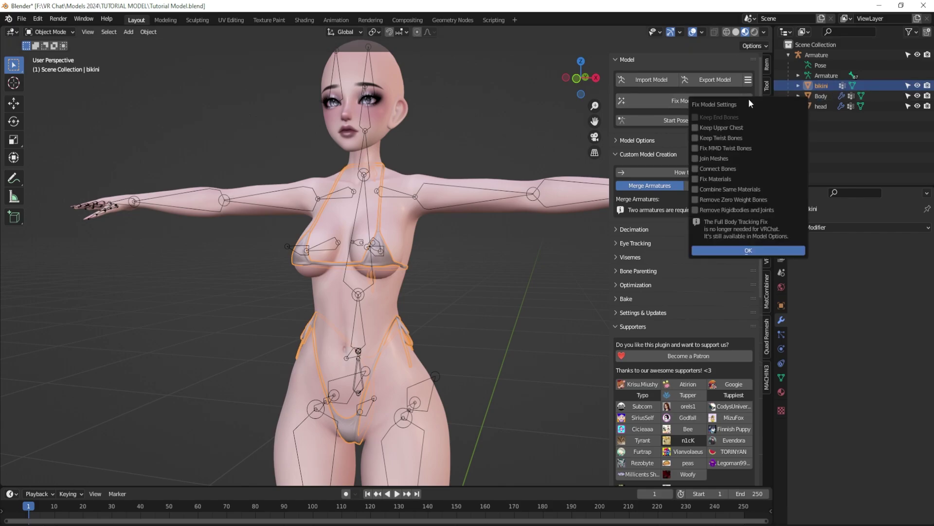
{"action": "left_click", "coordinate": [710, 250]}
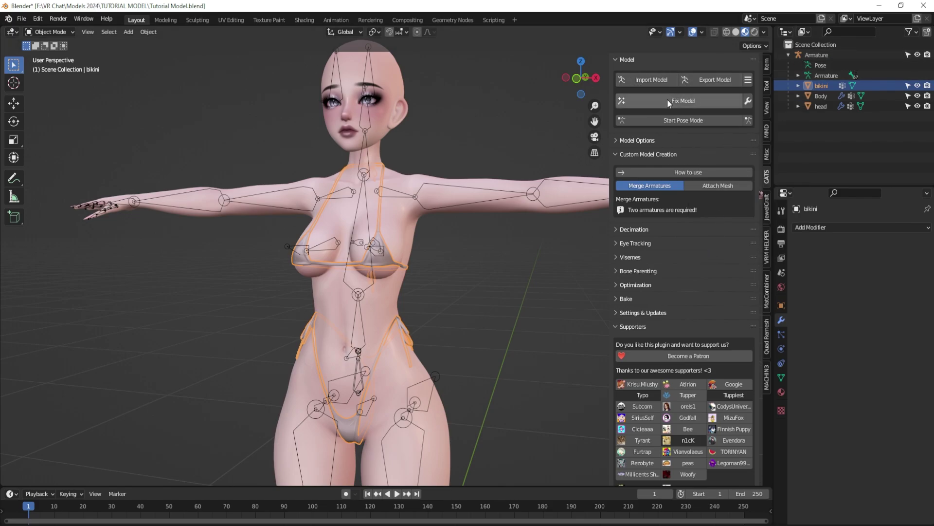
{"action": "left_click", "coordinate": [696, 101]}
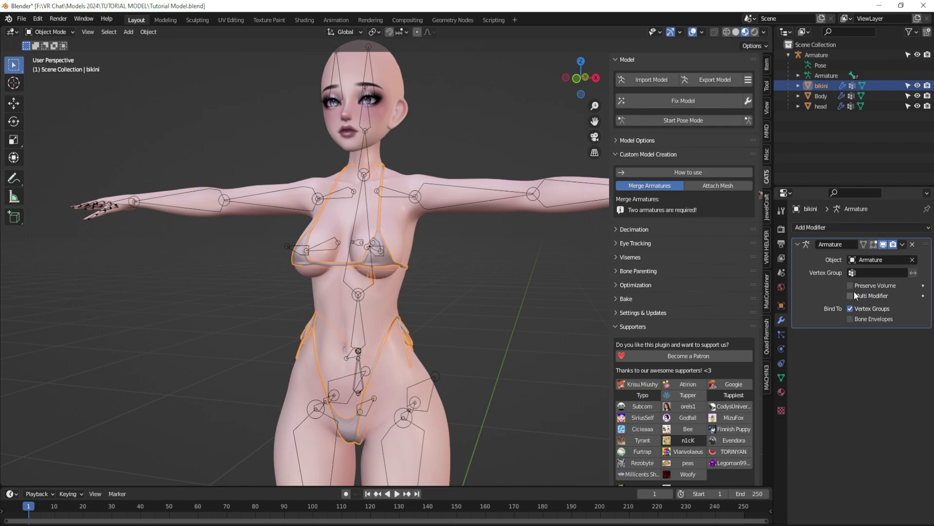
Step: Reselect the bikini and review its Vertex Groups in Object Data, including Hips, Spine, Chest
{"action": "scroll", "coordinate": [385, 262], "scroll_direction": "down", "scroll_amount": 2}
{"action": "left_click", "coordinate": [386, 262]}
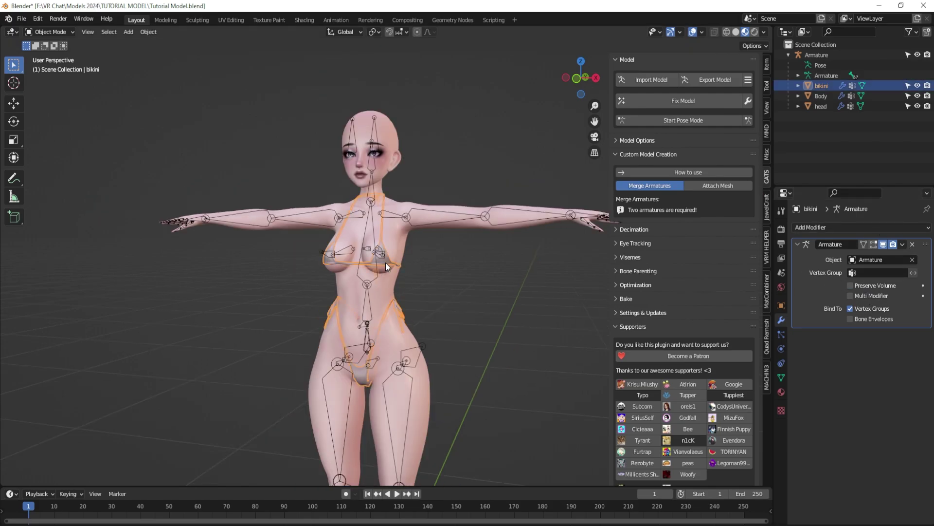
{"action": "left_click", "coordinate": [782, 379]}
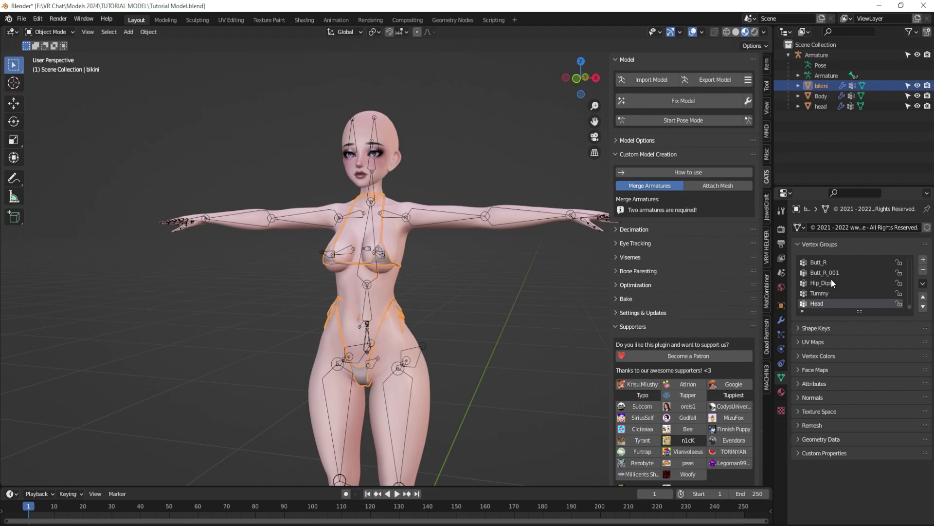
{"action": "scroll", "coordinate": [831, 280], "scroll_direction": "up", "scroll_amount": 5}
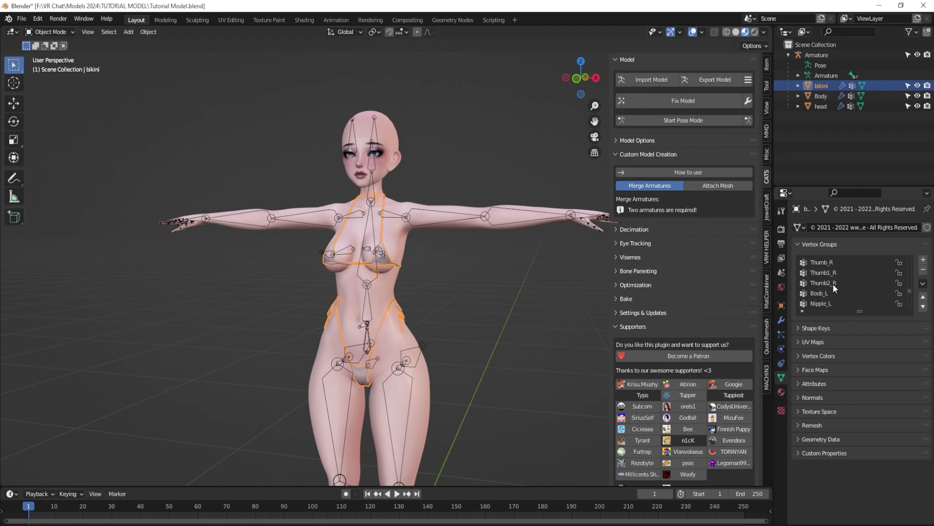
{"action": "scroll", "coordinate": [833, 283], "scroll_direction": "up", "scroll_amount": 10}
{"action": "scroll", "coordinate": [833, 285], "scroll_direction": "up", "scroll_amount": 4}
Step: Enter pose mode, rotate the Boob_L bone to confirm the bikini follows, then return to Object Mode
{"action": "scroll", "coordinate": [391, 253], "scroll_direction": "up", "scroll_amount": 3}
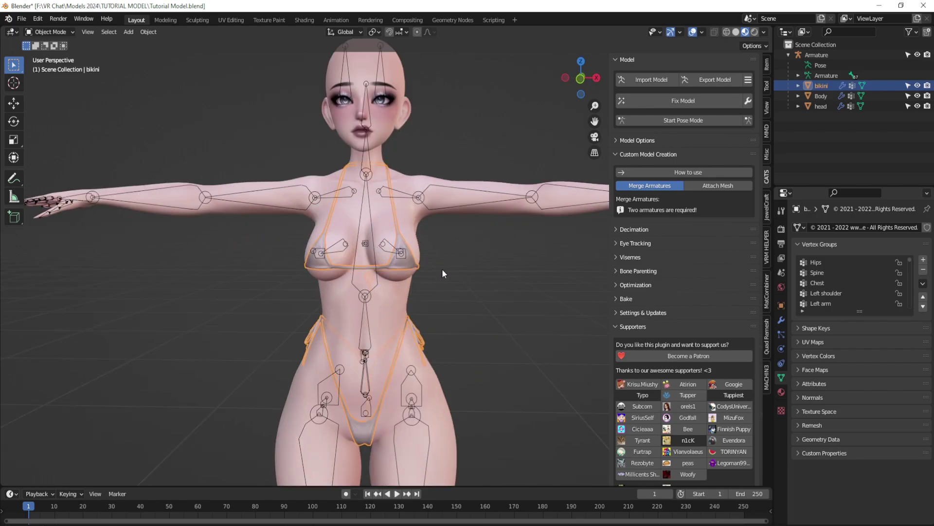
{"action": "left_click", "coordinate": [445, 270]}
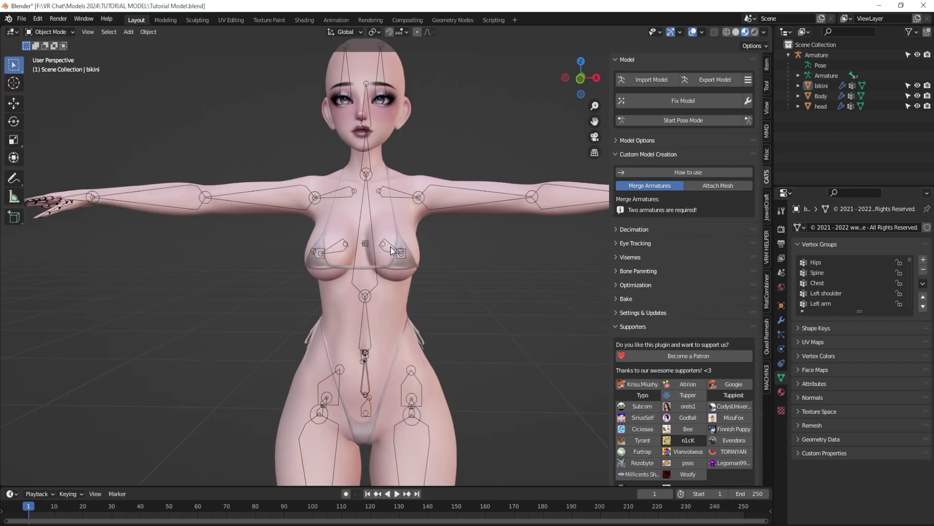
{"action": "left_click", "coordinate": [689, 118]}
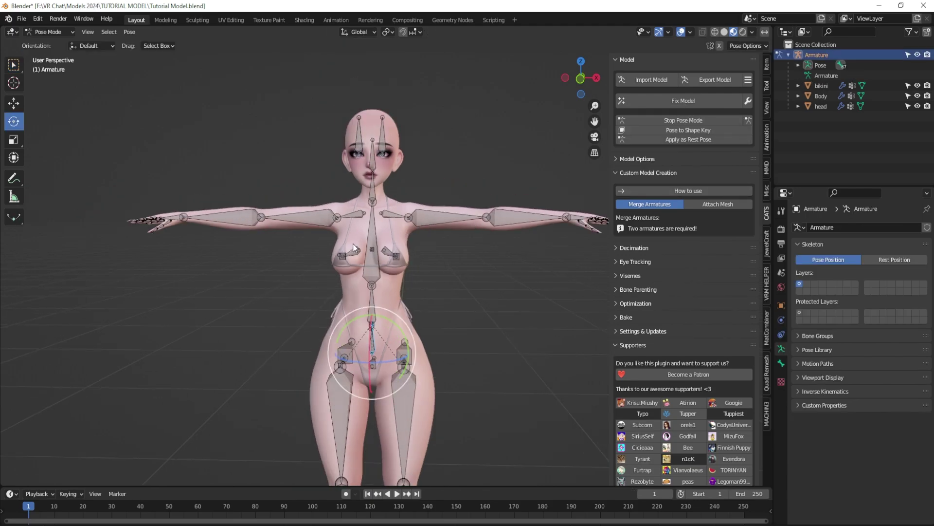
{"action": "middle_click_drag", "start_coordinate": [354, 247], "coordinate": [381, 261]}
{"action": "left_click", "coordinate": [380, 261]}
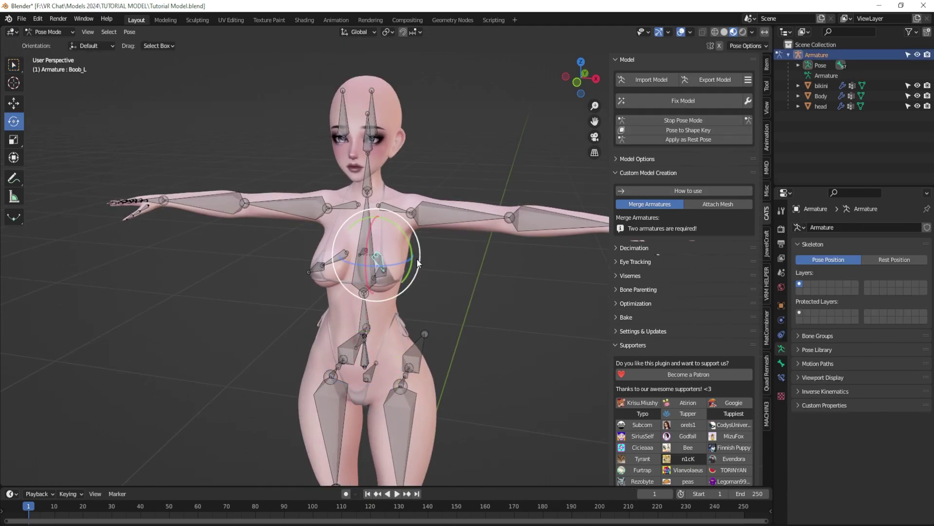
{"action": "scroll", "coordinate": [431, 255], "scroll_direction": "up", "scroll_amount": 3}
{"action": "left_click_drag", "start_coordinate": [408, 244], "coordinate": [398, 270]}
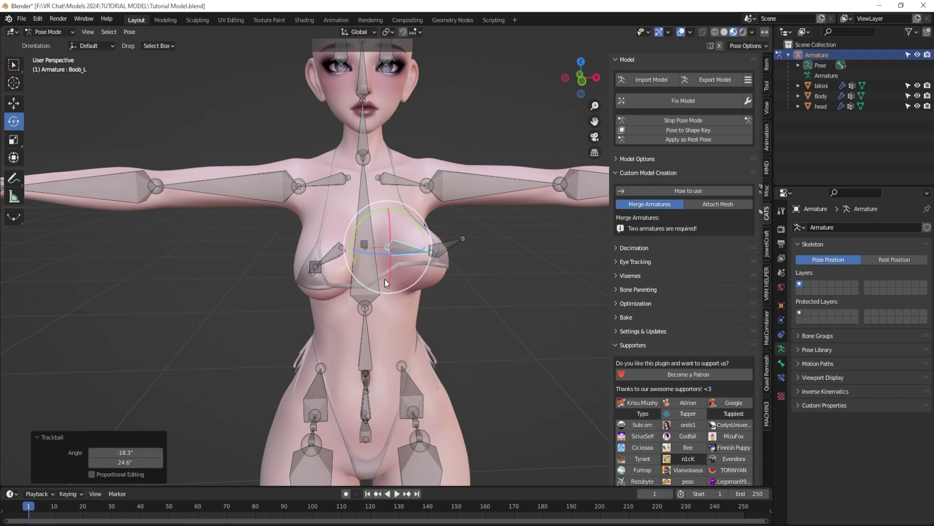
{"action": "mouse_move", "coordinate": [401, 251]}
{"action": "left_mouse_down"}
{"action": "mouse_move", "coordinate": [384, 267]}
{"action": "mouse_move", "coordinate": [419, 263]}
{"action": "mouse_move", "coordinate": [438, 231]}
{"action": "mouse_move", "coordinate": [431, 253]}
{"action": "mouse_move", "coordinate": [414, 257]}
{"action": "left_mouse_up"}
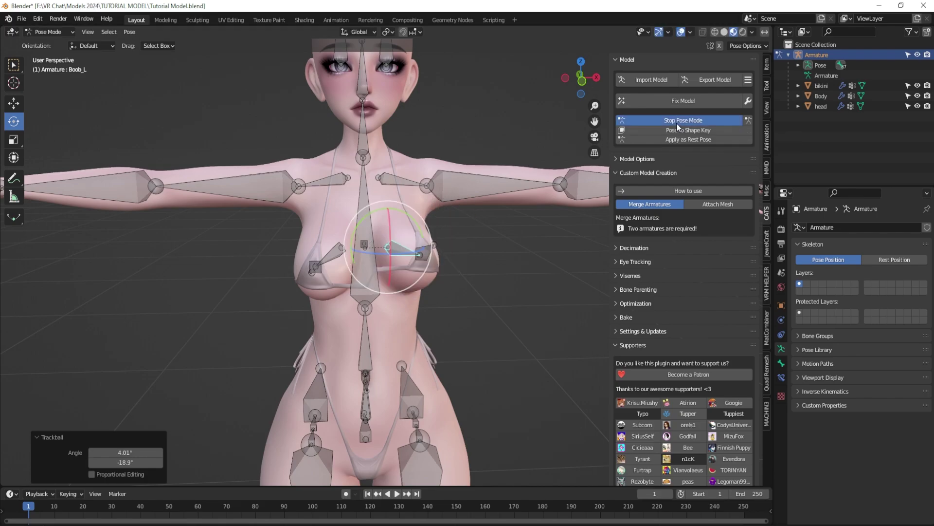
{"action": "left_click", "coordinate": [677, 124]}
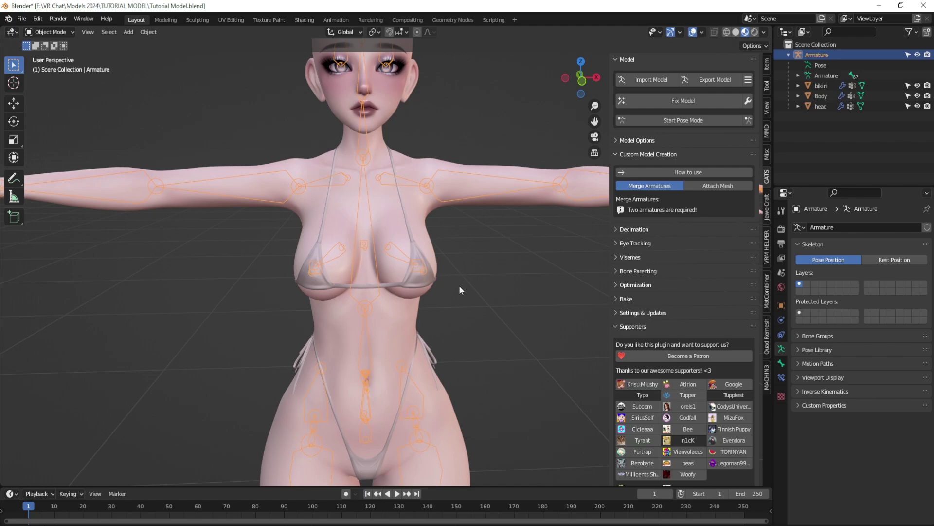
Step: Select the armature, then add the bikini to the selection as the active object
{"action": "middle_click_drag", "start_coordinate": [390, 274], "coordinate": [364, 244]}
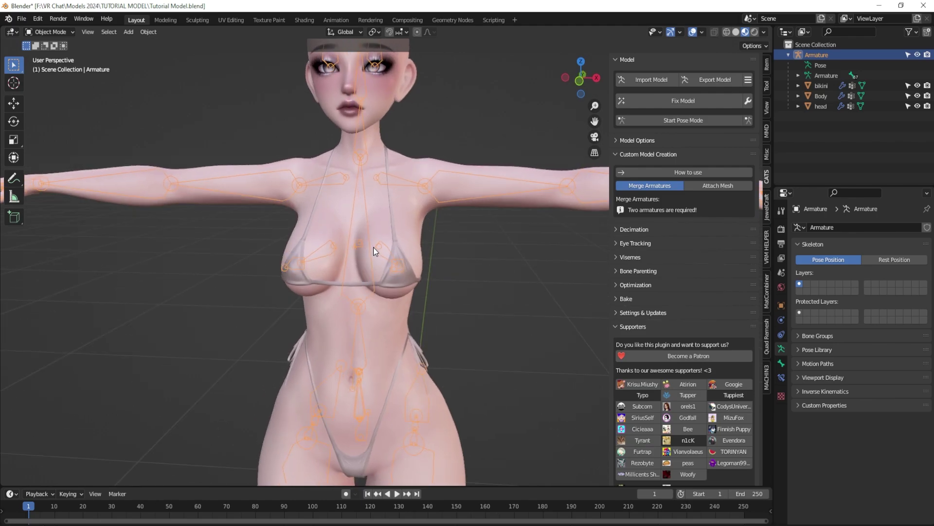
{"action": "left_click", "coordinate": [486, 261]}
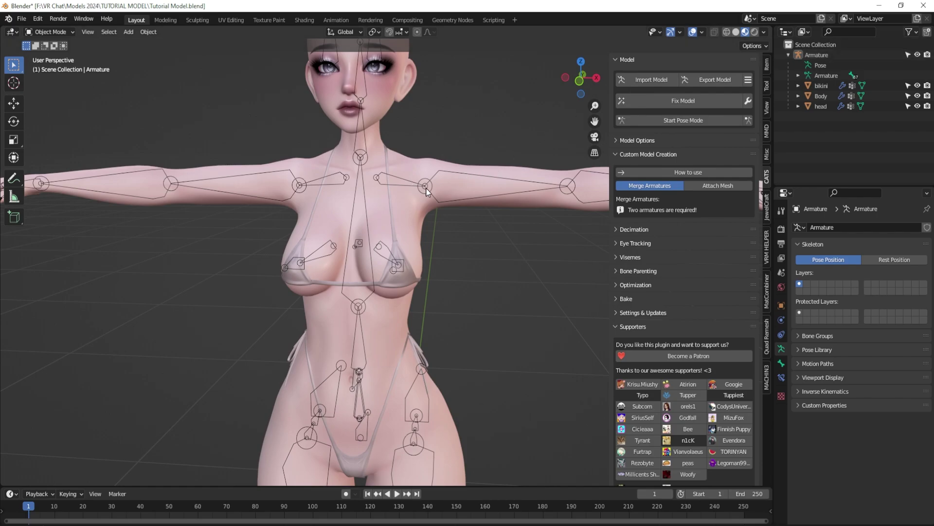
{"action": "left_click", "coordinate": [820, 56]}
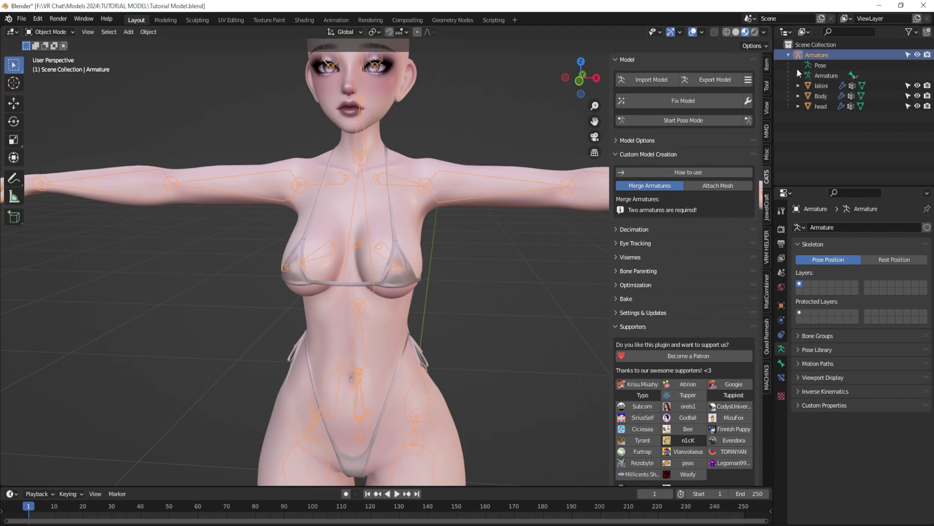
{"action": "left_click", "coordinate": [452, 237]}
{"action": "left_click", "coordinate": [424, 189]}
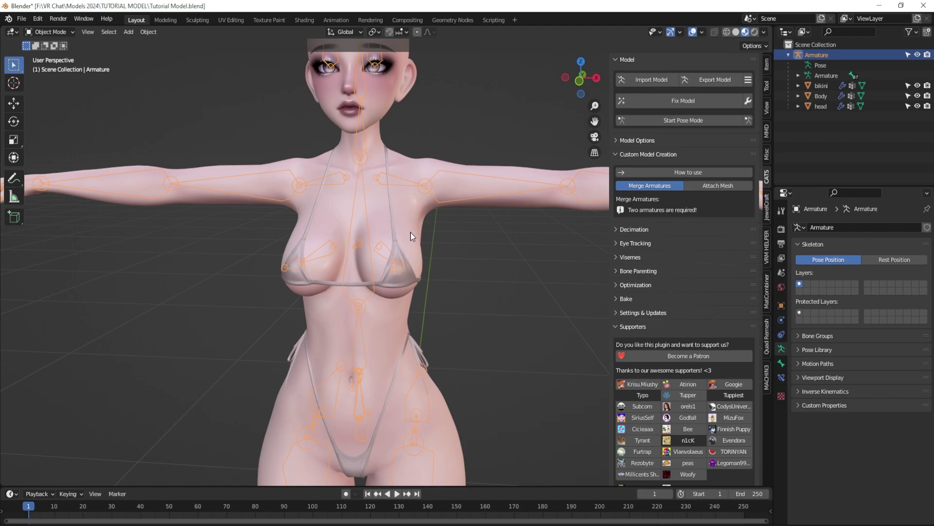
{"action": "left_click", "coordinate": [406, 284], "text": "shift"}
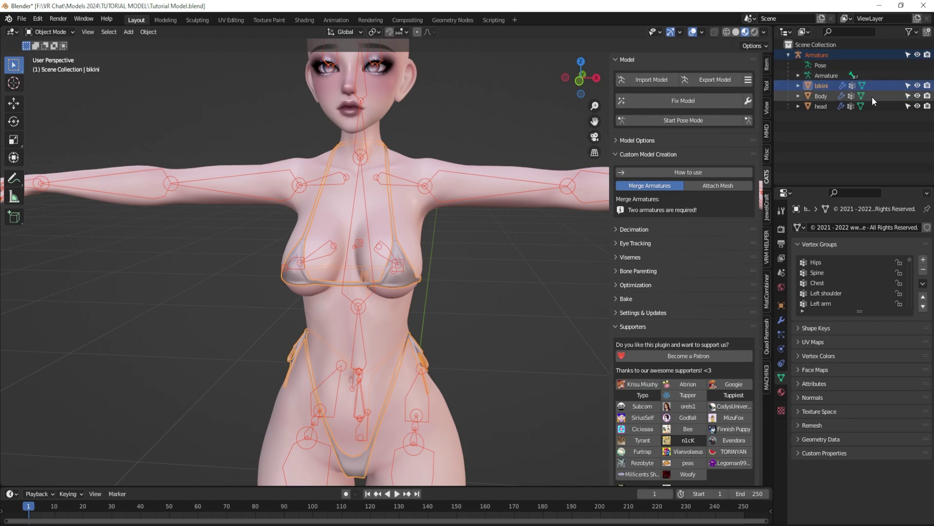
Step: Switch to Weight Paint mode with the Blur brush at a 131 px radius
{"action": "left_click", "coordinate": [48, 31]}
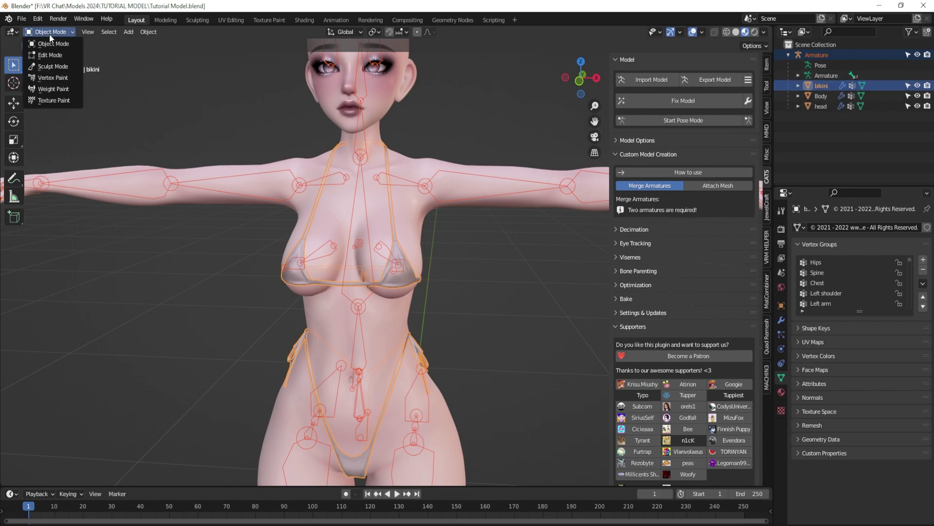
{"action": "left_click", "coordinate": [50, 90]}
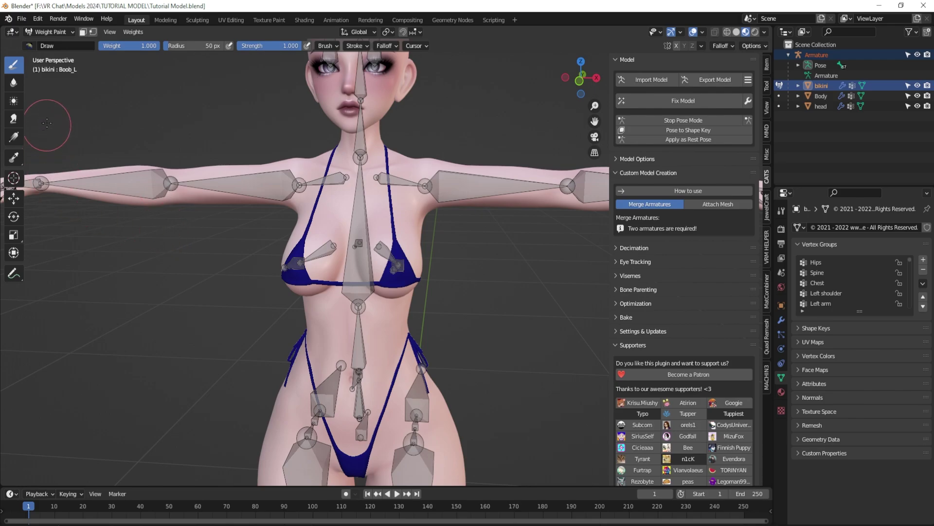
{"action": "left_click", "coordinate": [14, 83]}
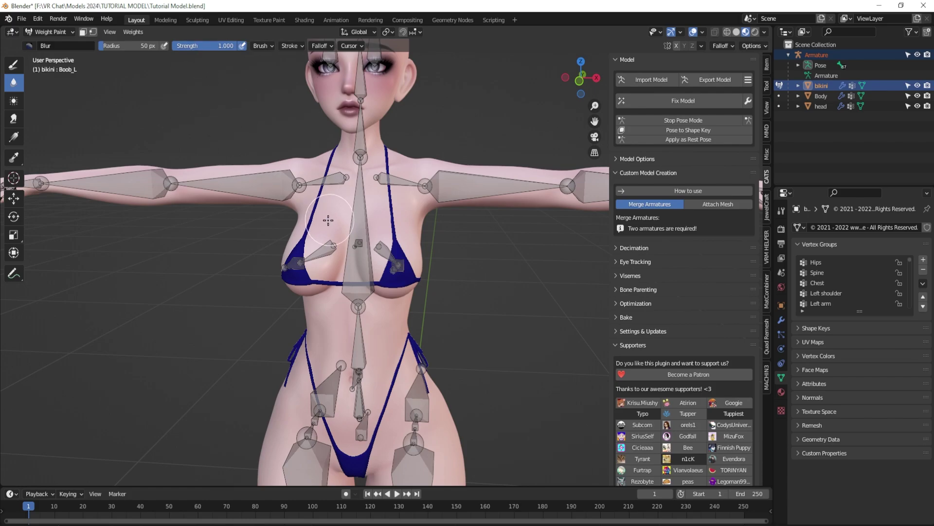
{"action": "key", "text": "f"}
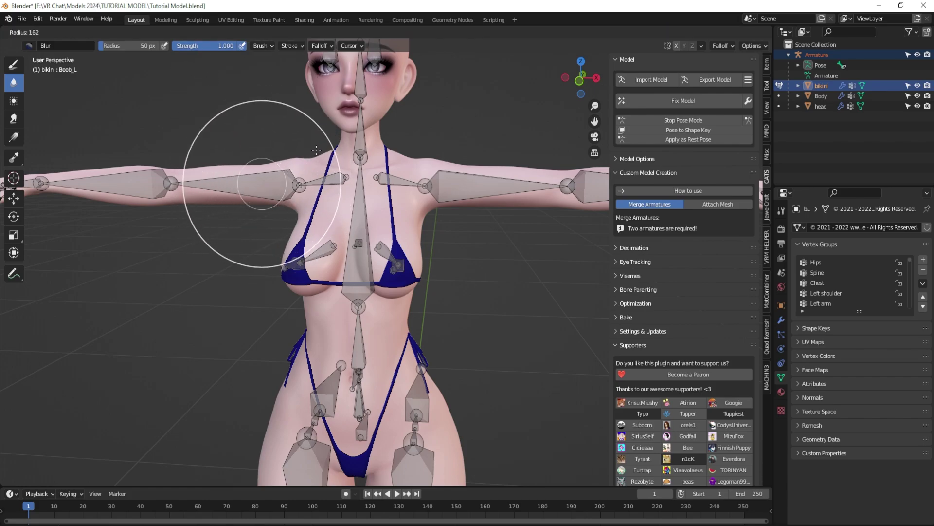
{"action": "left_click", "coordinate": [319, 161]}
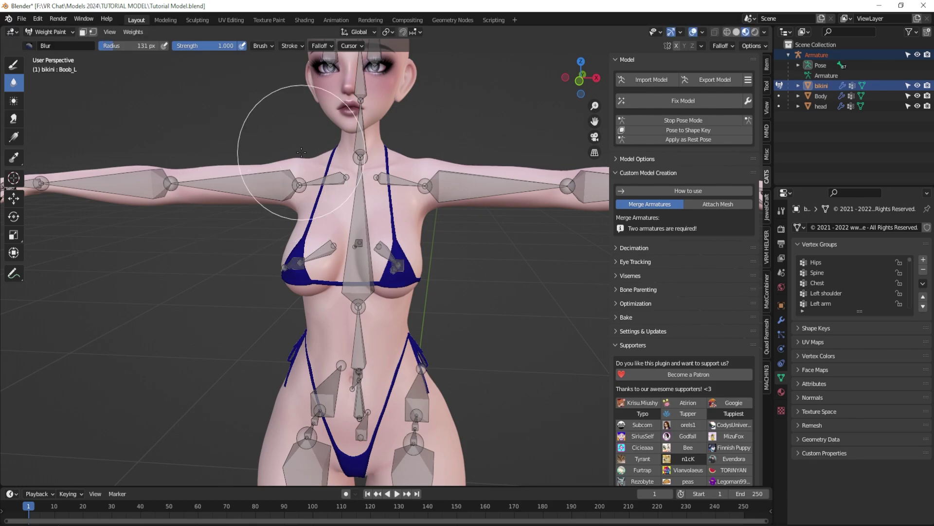
Step: Show the Boob_L weights and blur them smoothly across the left cup
{"action": "middle_click_drag", "start_coordinate": [440, 268], "coordinate": [457, 276]}
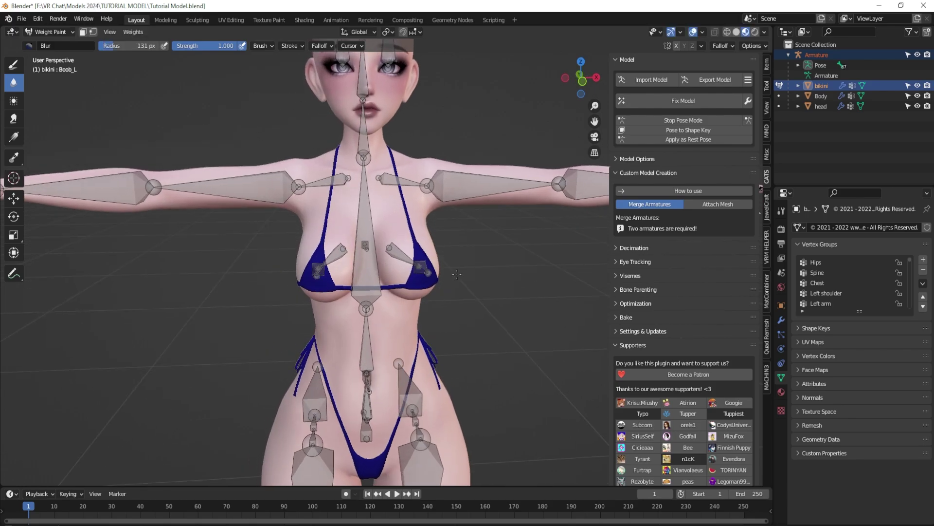
{"action": "left_click", "coordinate": [397, 253], "text": "ctrl"}
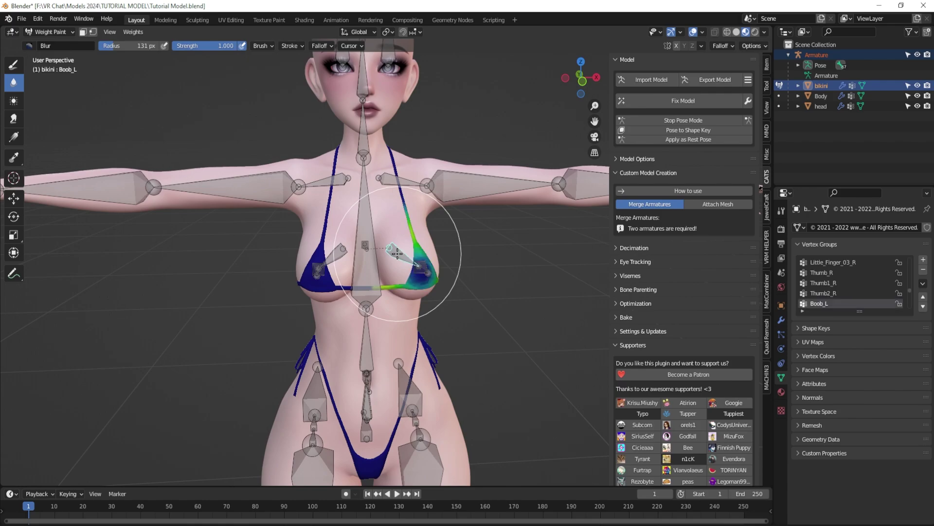
{"action": "scroll", "coordinate": [392, 263], "scroll_direction": "up", "scroll_amount": 5}
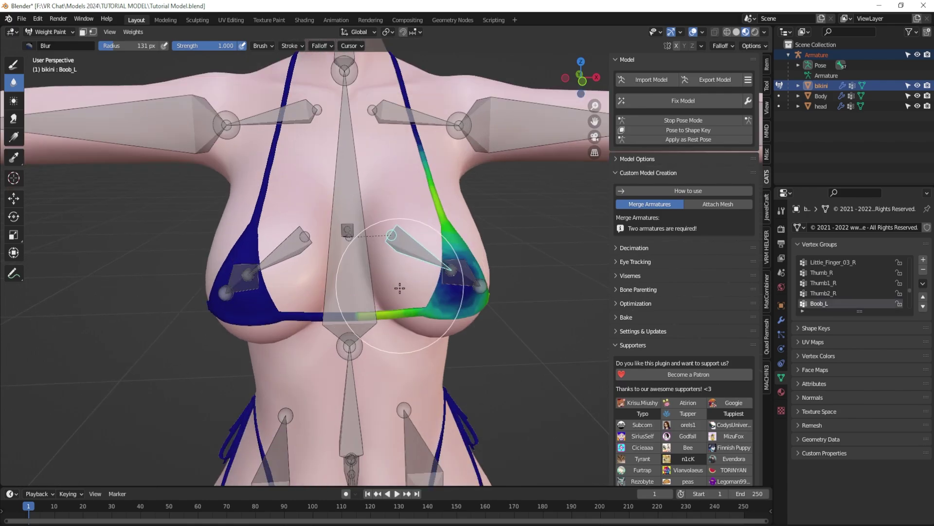
{"action": "scroll", "coordinate": [390, 268], "scroll_direction": "up", "scroll_amount": 4}
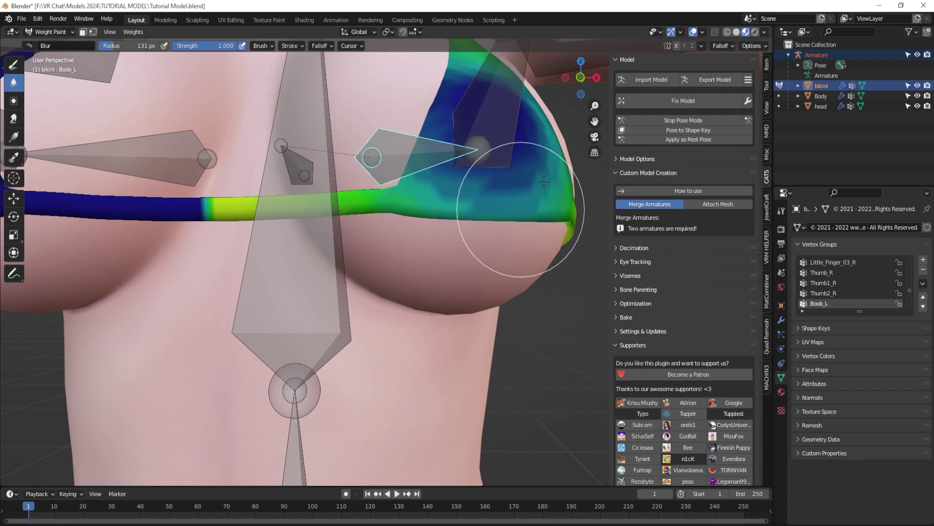
{"action": "scroll", "coordinate": [204, 202], "scroll_direction": "down", "scroll_amount": 4}
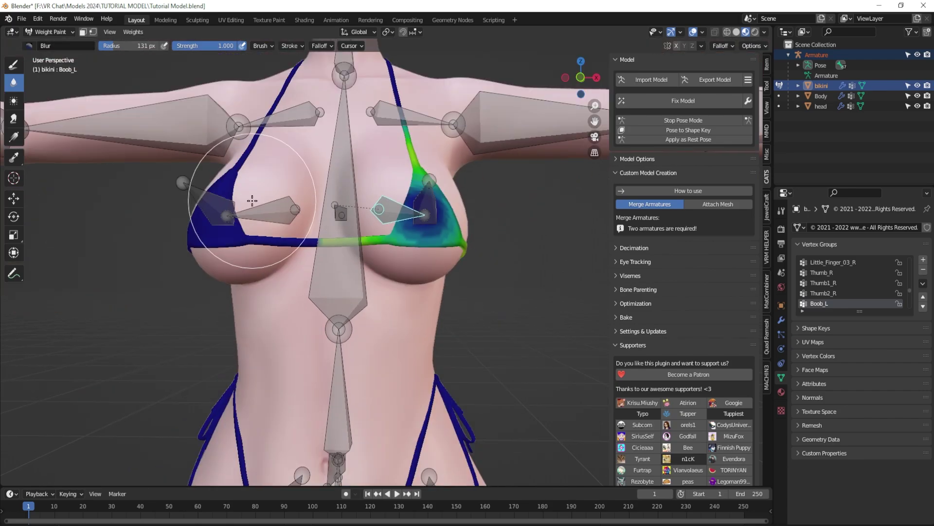
{"action": "mouse_move", "coordinate": [307, 244]}
{"action": "left_mouse_down"}
{"action": "mouse_move", "coordinate": [326, 256]}
{"action": "mouse_move", "coordinate": [410, 193]}
{"action": "mouse_move", "coordinate": [446, 218]}
{"action": "mouse_move", "coordinate": [469, 213]}
{"action": "mouse_move", "coordinate": [442, 186]}
{"action": "mouse_move", "coordinate": [444, 164]}
{"action": "left_mouse_up"}
{"action": "middle_click_drag", "start_coordinate": [389, 205], "coordinate": [378, 284]}
{"action": "middle_click_drag", "start_coordinate": [404, 316], "coordinate": [417, 301]}
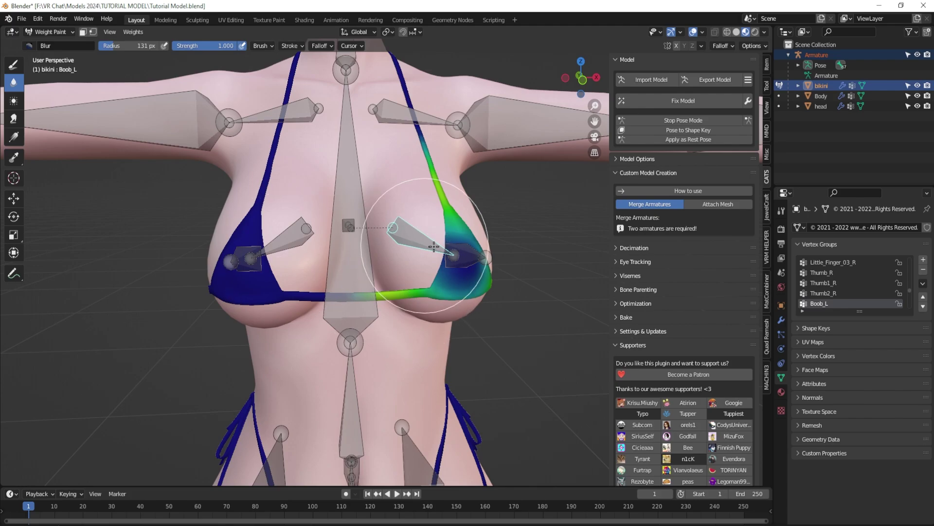
Step: Inspect the Nipple_L and Boob_R bone weights on the bikini
{"action": "left_click", "coordinate": [482, 258], "text": "ctrl"}
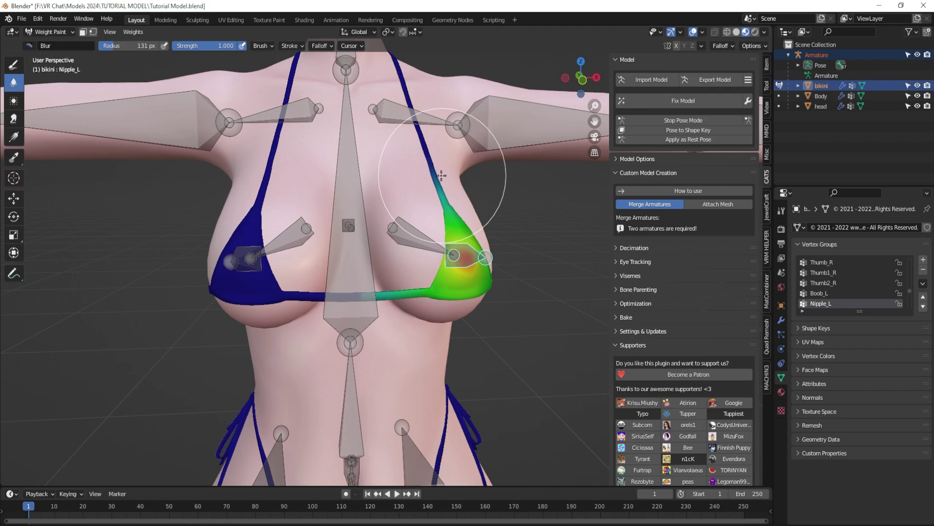
{"action": "middle_click_drag", "start_coordinate": [349, 294], "coordinate": [301, 237]}
{"action": "left_click", "coordinate": [300, 238], "text": "ctrl"}
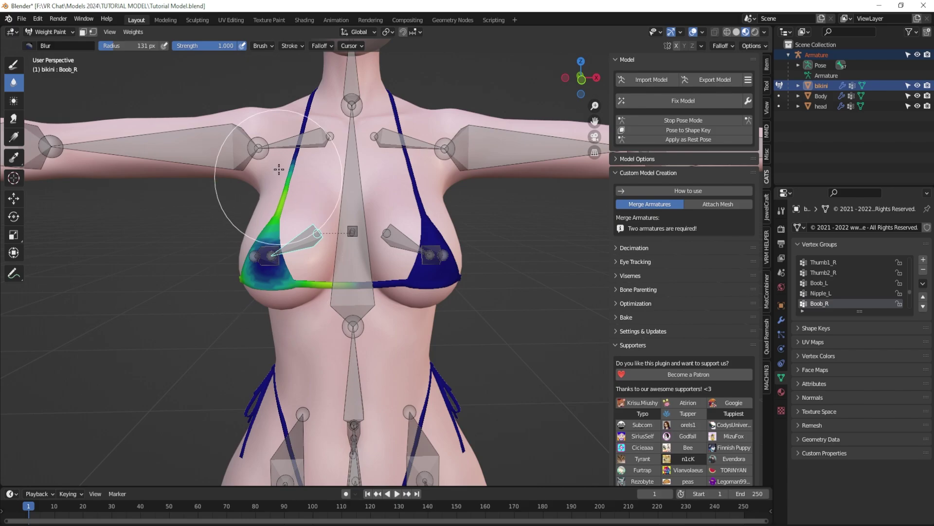
Step: Inspect the Nipple_R bone weights, then turn the view to face the hips
{"action": "left_click", "coordinate": [317, 233], "text": "ctrl"}
{"action": "scroll", "coordinate": [378, 317], "scroll_direction": "down", "scroll_amount": 5, "text": "shift"}
{"action": "scroll", "coordinate": [430, 171], "scroll_direction": "up", "scroll_amount": 2}
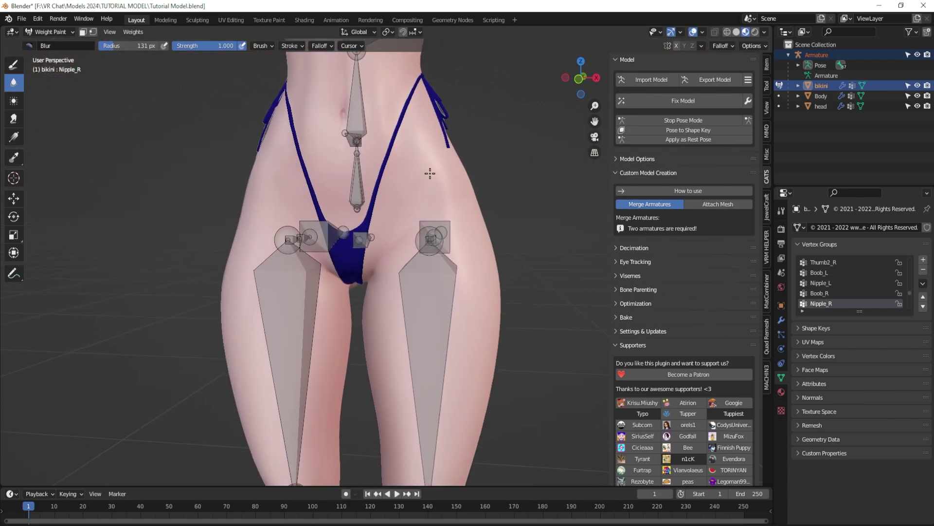
{"action": "middle_click_drag", "start_coordinate": [370, 215], "coordinate": [363, 204]}
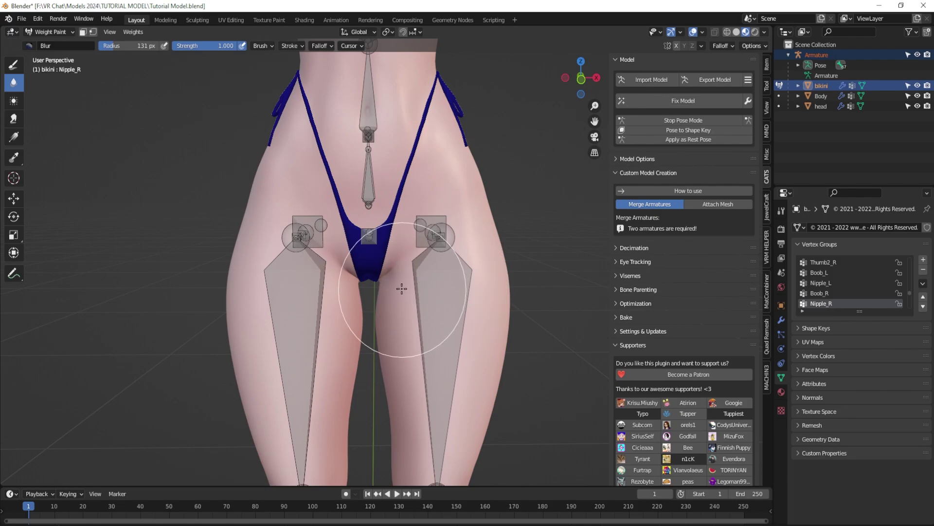
Step: Select the Left leg bone and blur its weights around the crotch
{"action": "left_click", "coordinate": [427, 332], "text": "ctrl"}
{"action": "middle_click_drag", "start_coordinate": [386, 309], "coordinate": [413, 278]}
{"action": "scroll", "coordinate": [414, 278], "scroll_direction": "up", "scroll_amount": 2}
{"action": "middle_click_drag", "start_coordinate": [372, 256], "coordinate": [374, 261]}
{"action": "scroll", "coordinate": [386, 287], "scroll_direction": "down", "scroll_amount": 2}
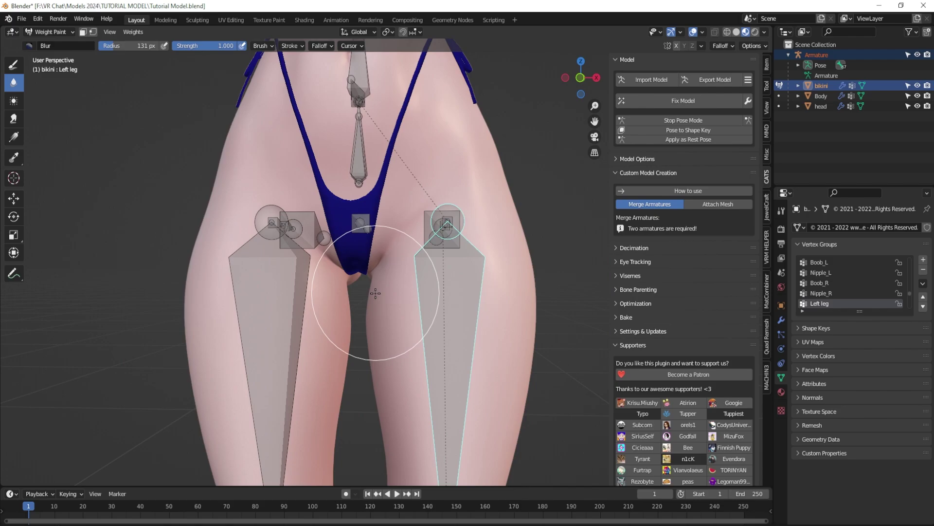
{"action": "mouse_move", "coordinate": [384, 340]}
{"action": "left_mouse_down"}
{"action": "mouse_move", "coordinate": [409, 299]}
{"action": "mouse_move", "coordinate": [382, 271]}
{"action": "left_mouse_up"}
{"action": "scroll", "coordinate": [446, 292], "scroll_direction": "down", "scroll_amount": 1}
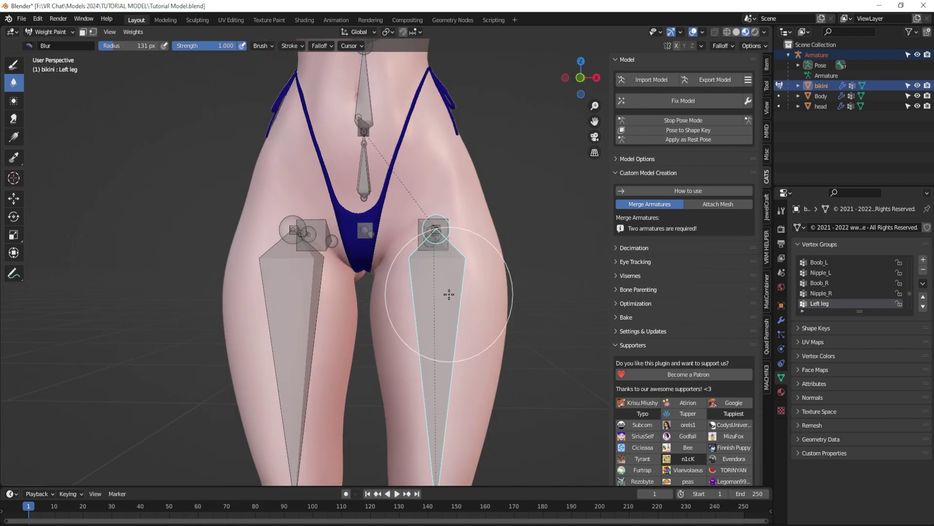
{"action": "middle_click_drag", "start_coordinate": [447, 292], "coordinate": [445, 301]}
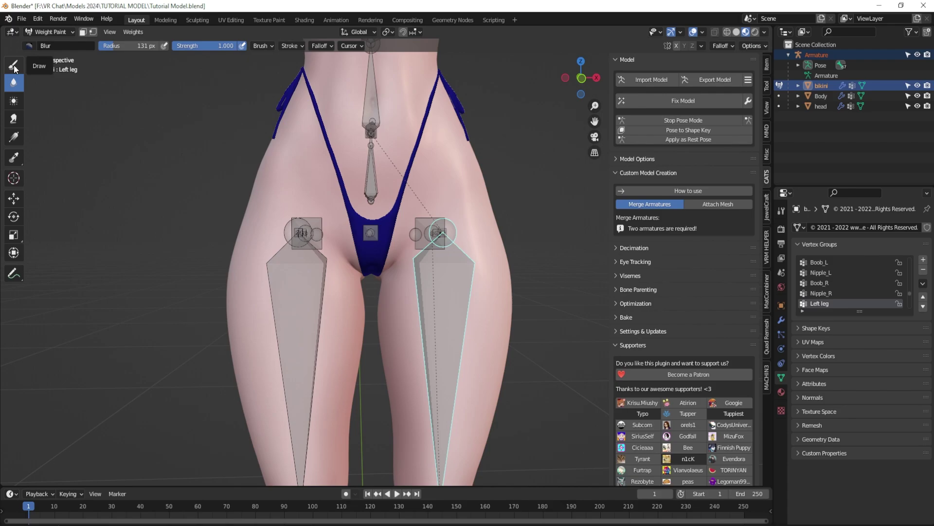
Step: Subtract stray Left leg weight at the crotch with the Subtract brush, then select Right leg
{"action": "left_click", "coordinate": [14, 66]}
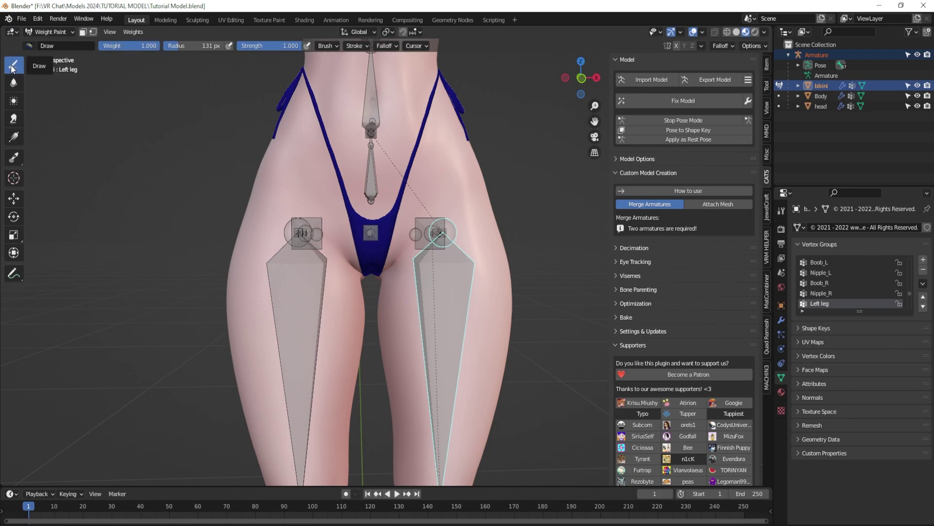
{"action": "left_click", "coordinate": [29, 46]}
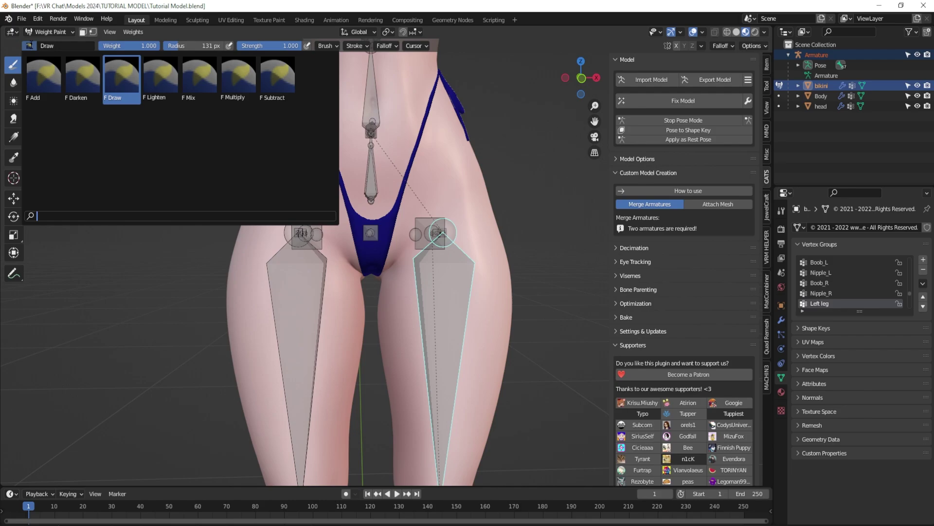
{"action": "left_click", "coordinate": [281, 79]}
{"action": "middle_click_drag", "start_coordinate": [463, 305], "coordinate": [479, 268]}
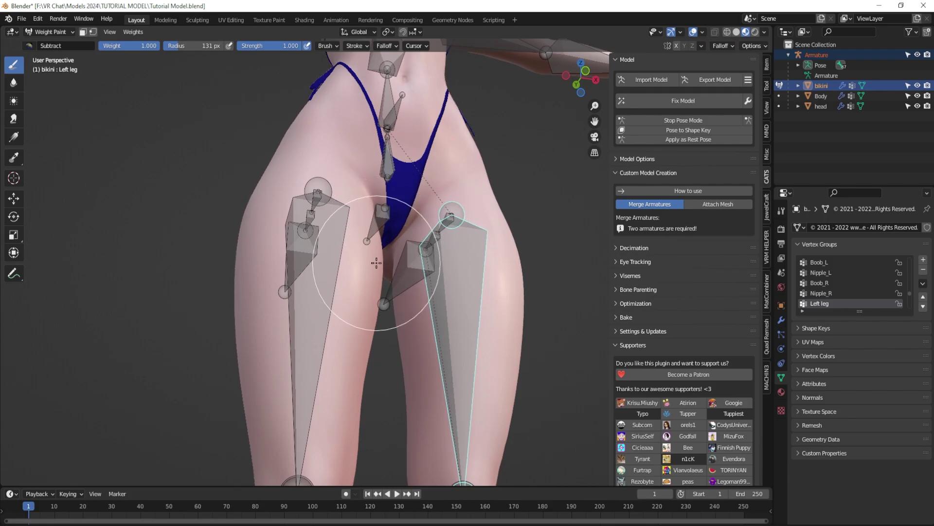
{"action": "mouse_move", "coordinate": [375, 273]}
{"action": "middle_mouse_down"}
{"action": "mouse_move", "coordinate": [332, 284]}
{"action": "mouse_move", "coordinate": [294, 314]}
{"action": "middle_mouse_up"}
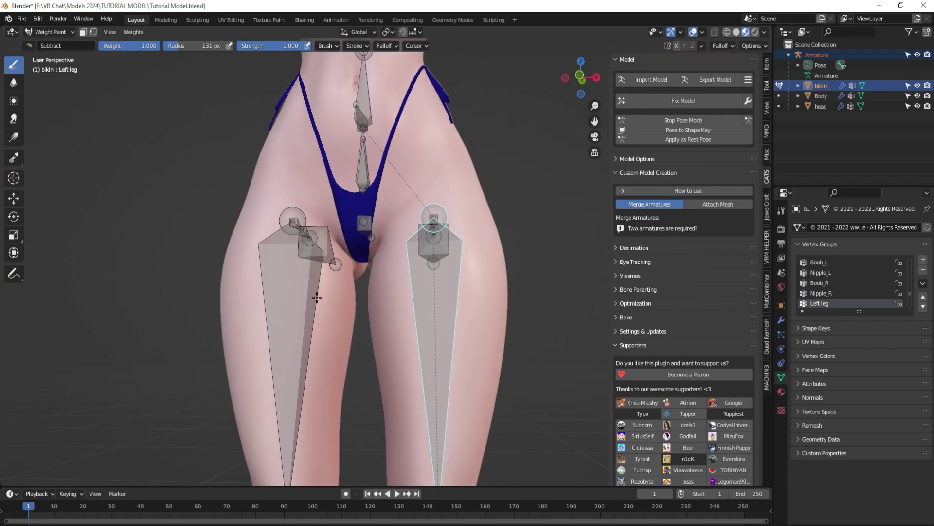
{"action": "left_click", "coordinate": [294, 314], "text": "ctrl"}
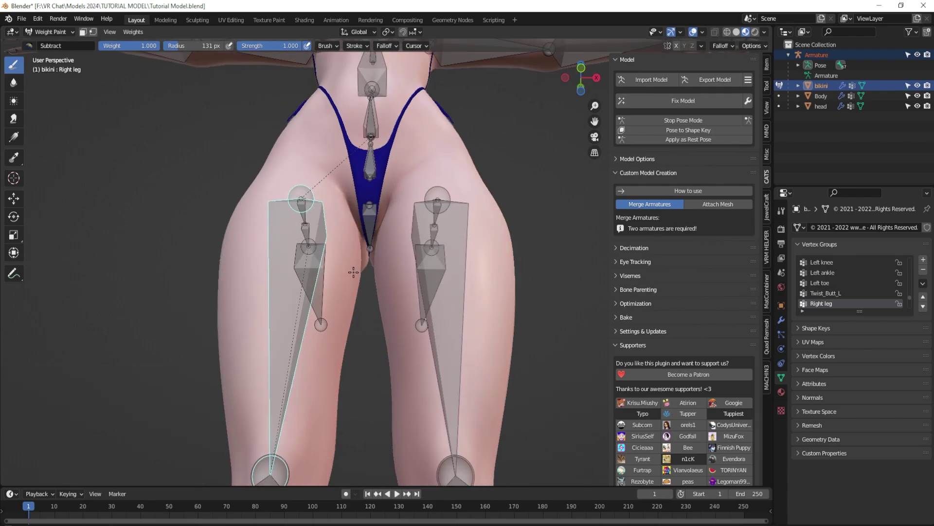
{"action": "middle_click_drag", "start_coordinate": [355, 271], "coordinate": [321, 311]}
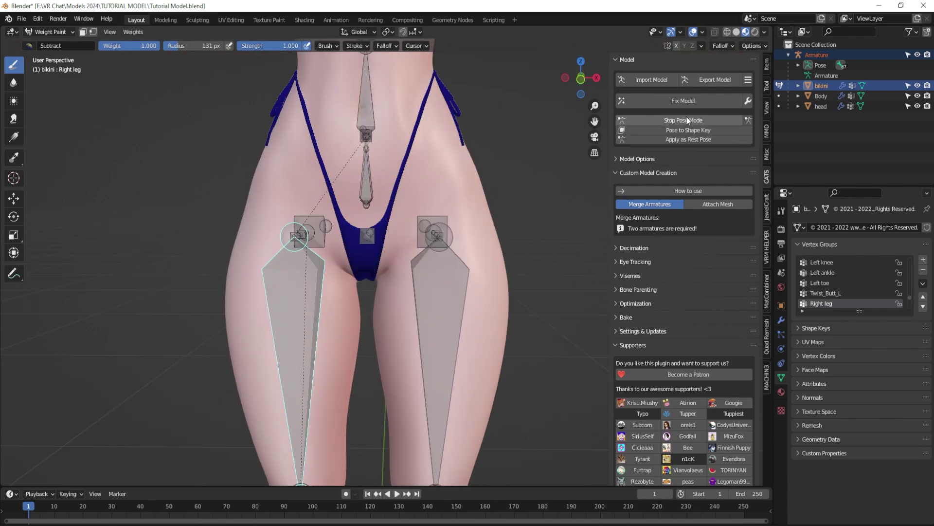
Step: Restart Pose Mode, rotate the Left leg outward as a test, and select the Spine bone
{"action": "left_click", "coordinate": [685, 120]}
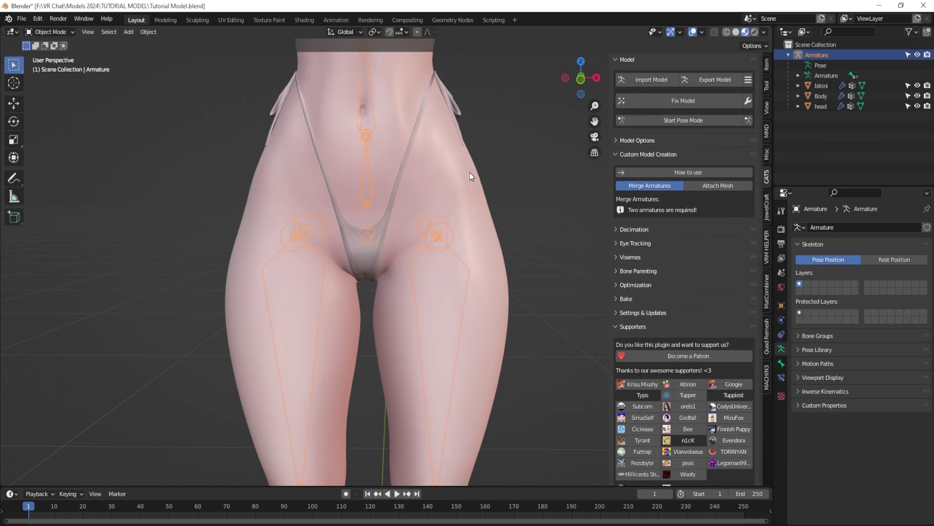
{"action": "scroll", "coordinate": [453, 173], "scroll_direction": "down", "scroll_amount": 2}
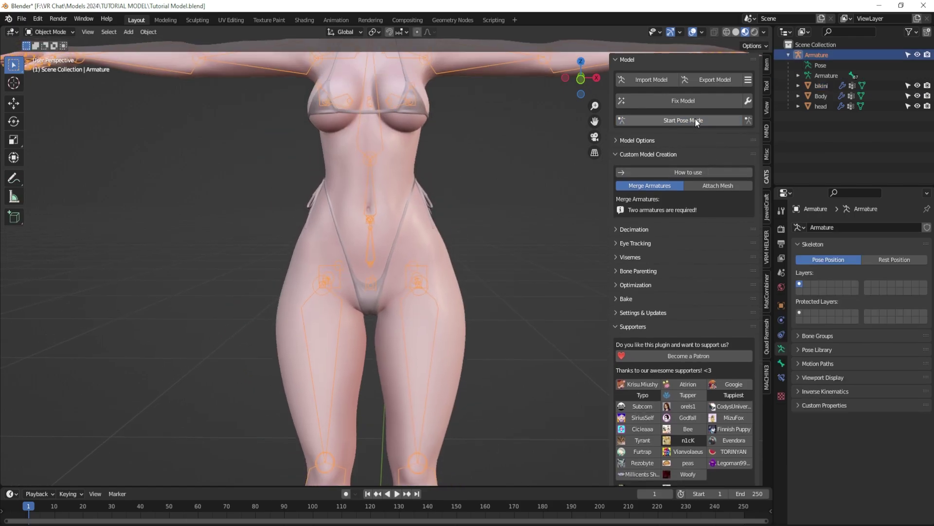
{"action": "left_click", "coordinate": [694, 116]}
{"action": "left_click", "coordinate": [438, 329]}
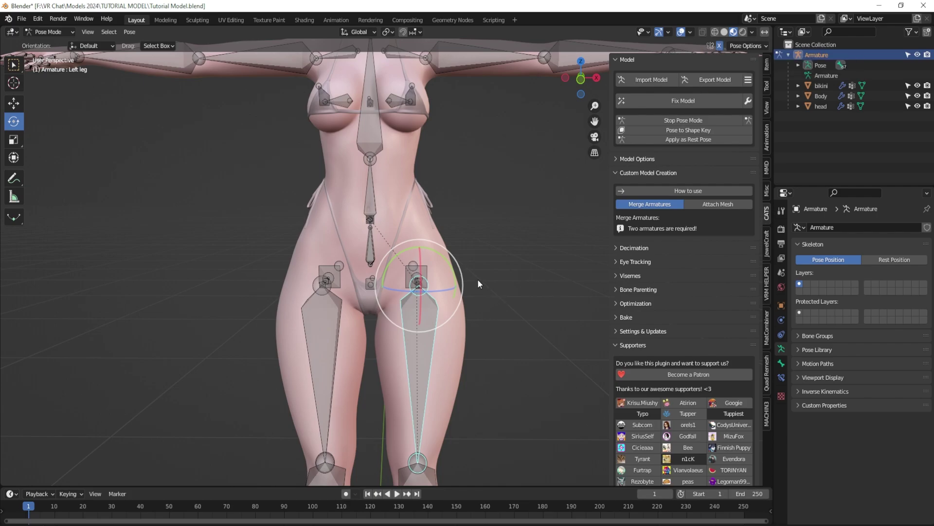
{"action": "left_click_drag", "start_coordinate": [454, 276], "coordinate": [381, 175]}
{"action": "left_click", "coordinate": [371, 191]}
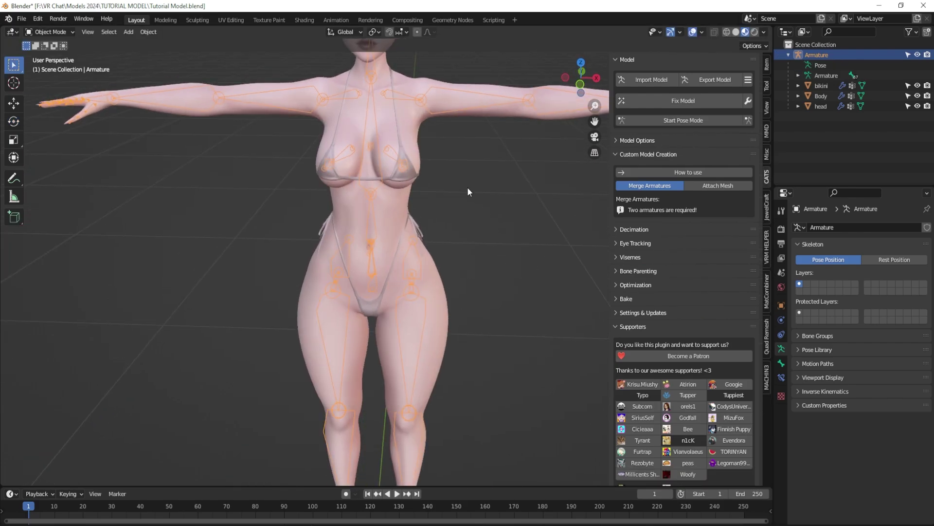
{"action": "left_click", "coordinate": [466, 201]}
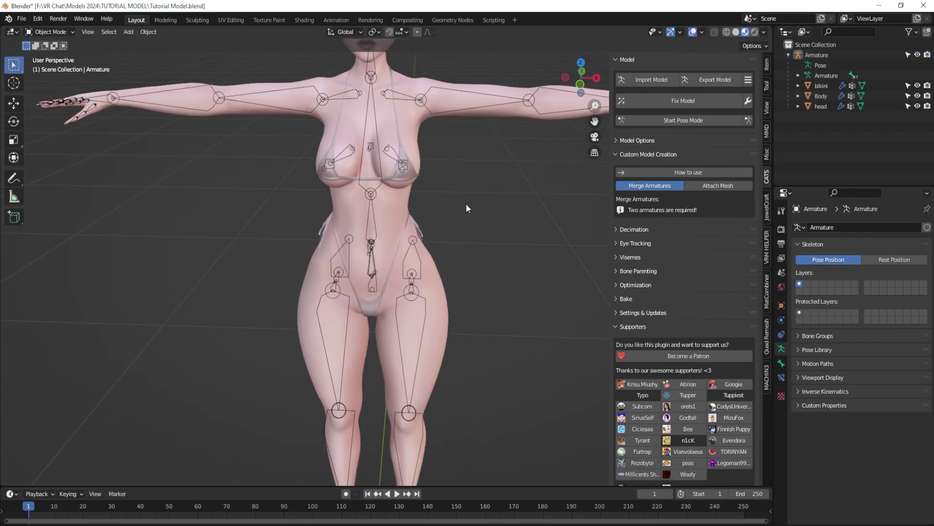
{"action": "scroll", "coordinate": [452, 200], "scroll_direction": "down", "scroll_amount": 3}
{"action": "scroll", "coordinate": [459, 205], "scroll_direction": "up", "scroll_amount": 4}
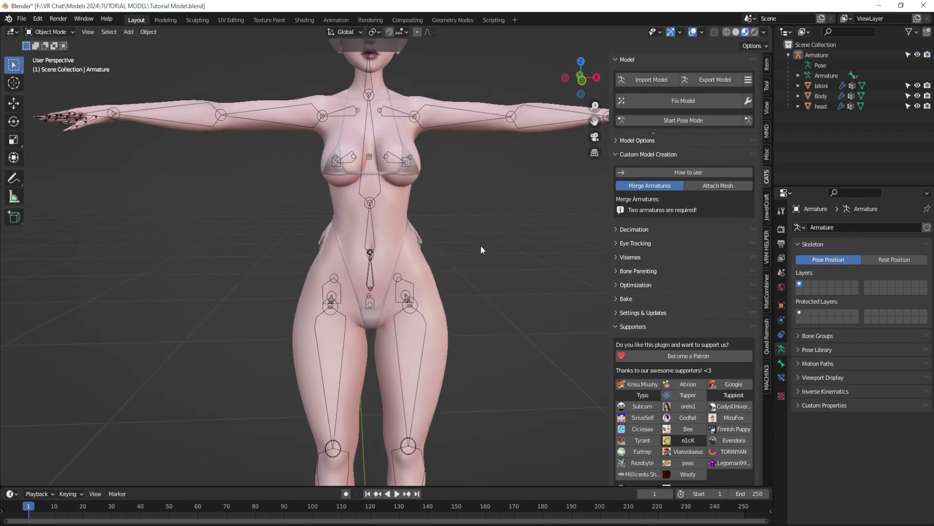
{"action": "mouse_move", "coordinate": [480, 244]}
{"action": "middle_mouse_down"}
{"action": "mouse_move", "coordinate": [414, 239]}
{"action": "mouse_move", "coordinate": [282, 255]}
{"action": "mouse_move", "coordinate": [503, 242]}
{"action": "mouse_move", "coordinate": [505, 217]}
{"action": "mouse_move", "coordinate": [483, 247]}
{"action": "middle_mouse_up"}
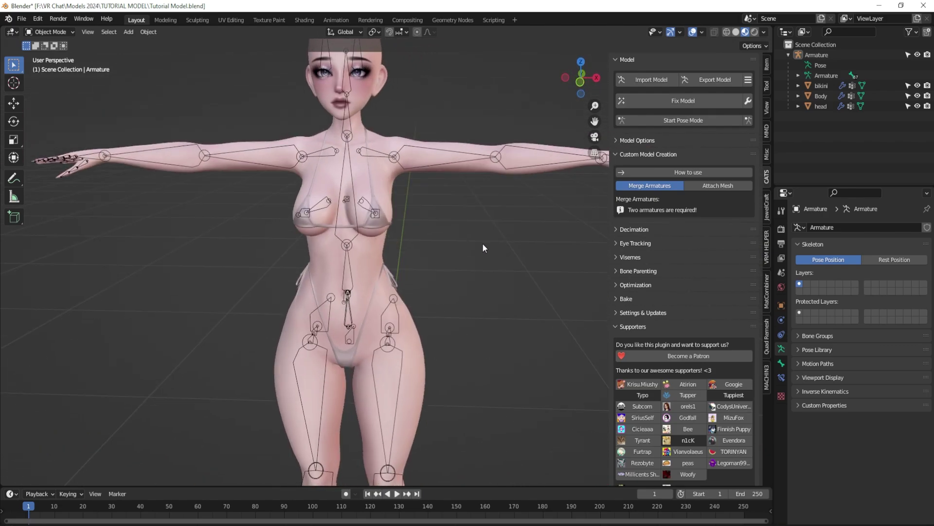
{"action": "scroll", "coordinate": [446, 229], "scroll_direction": "down", "scroll_amount": 3}
{"action": "scroll", "coordinate": [460, 242], "scroll_direction": "up", "scroll_amount": 3}
{"action": "middle_click_drag", "start_coordinate": [500, 245], "coordinate": [246, 262]}
{"action": "scroll", "coordinate": [504, 238], "scroll_direction": "up", "scroll_amount": 3}
{"action": "scroll", "coordinate": [480, 243], "scroll_direction": "down", "scroll_amount": 2}
{"action": "scroll", "coordinate": [479, 244], "scroll_direction": "up", "scroll_amount": 2}
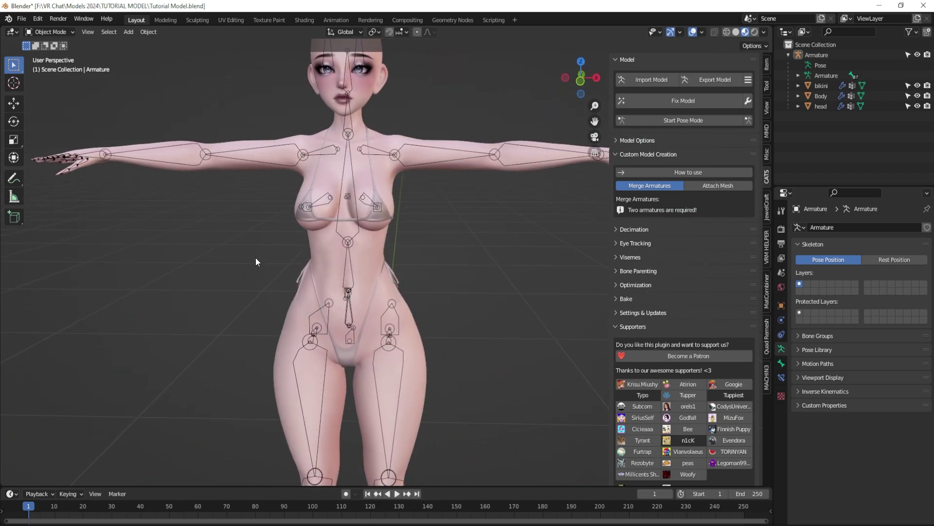
{"action": "scroll", "coordinate": [314, 253], "scroll_direction": "down", "scroll_amount": 2}
{"action": "scroll", "coordinate": [315, 253], "scroll_direction": "up", "scroll_amount": 2}
{"action": "middle_click_drag", "start_coordinate": [315, 253], "coordinate": [433, 251]}
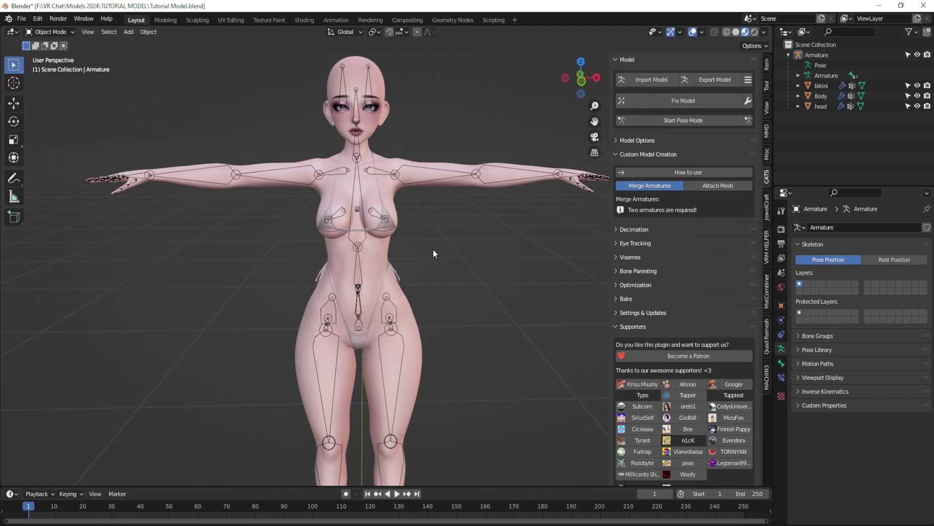